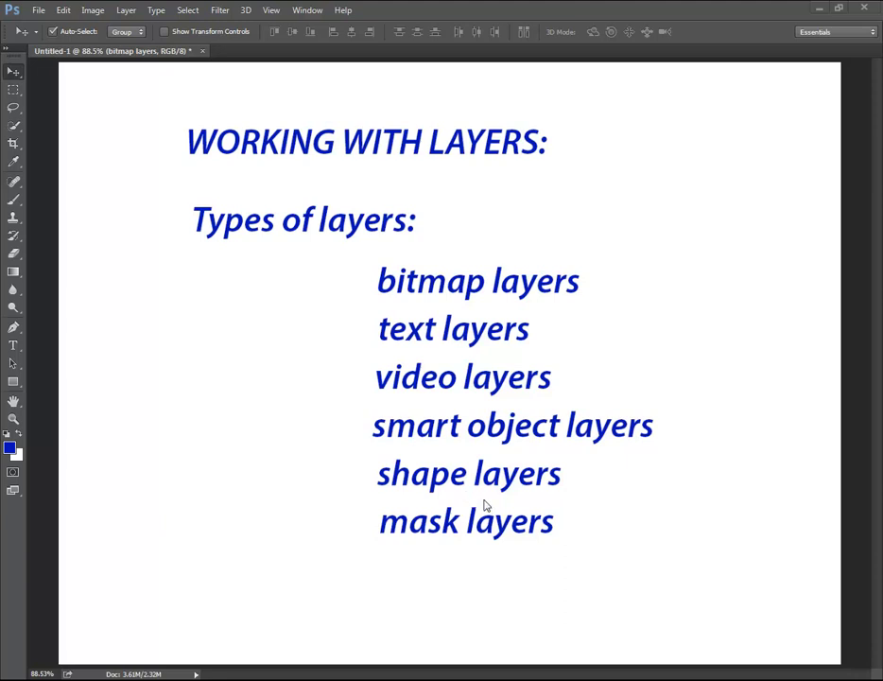
# Show the Layers panel from the Window menu and nudge it left and down.
pyautogui.click(306, 11)
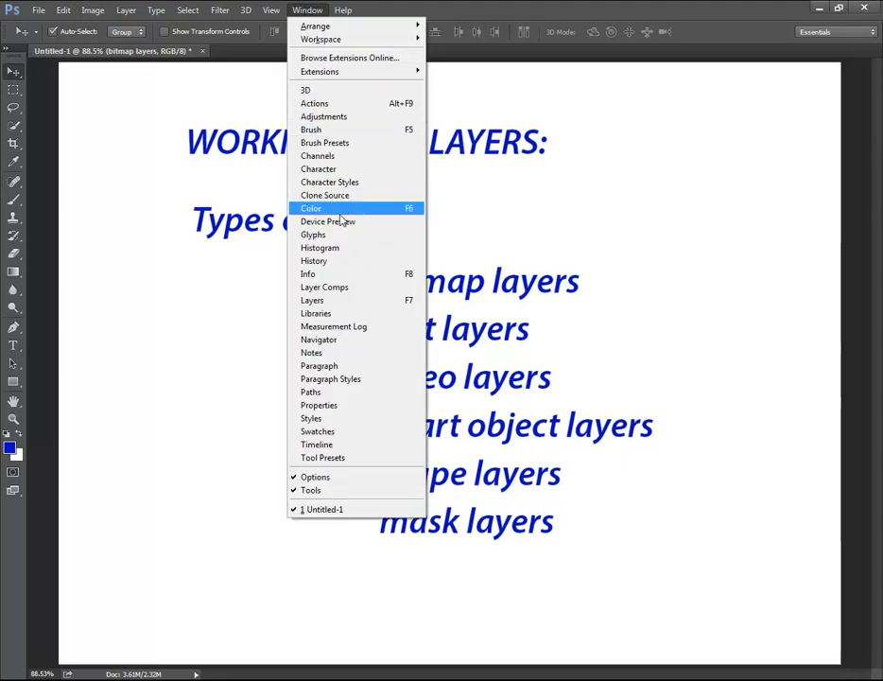
pyautogui.click(339, 300)
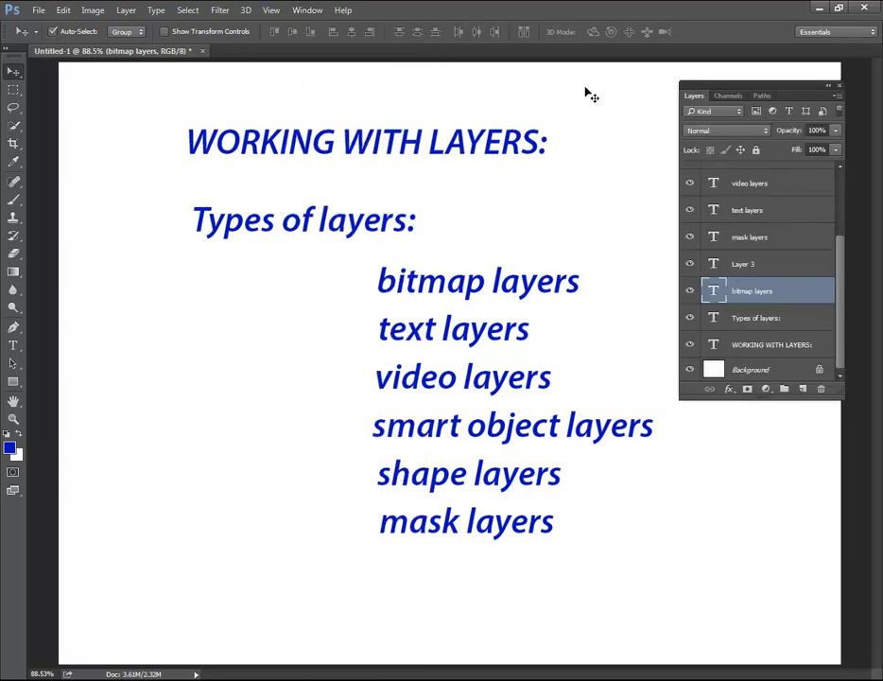
pyautogui.moveTo(785, 89); pyautogui.dragTo(719, 120)
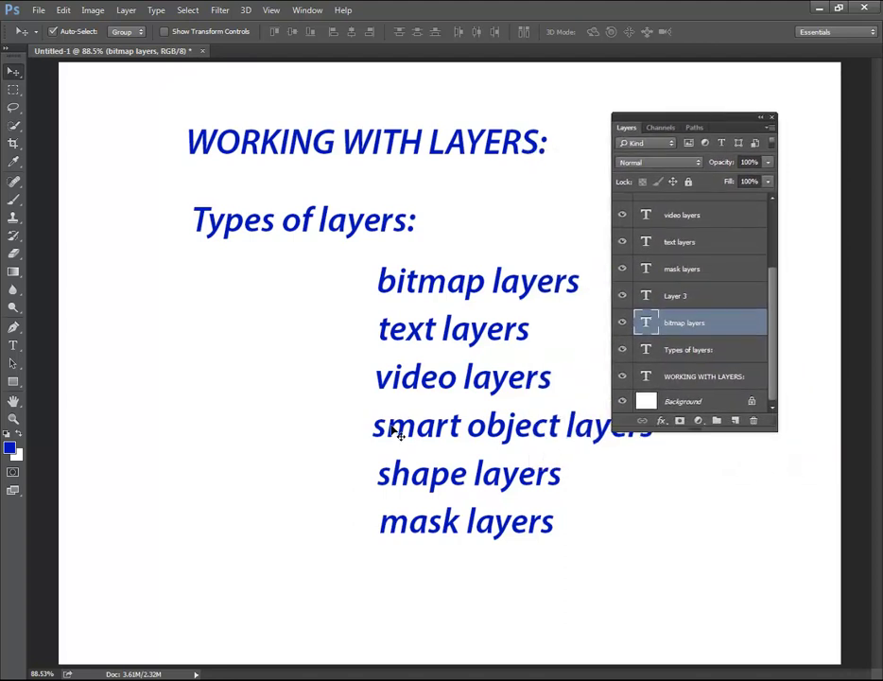
# Create a default blank document, Untitled-2, and centre the Layers panel over its canvas.
pyautogui.hotkey('ctrl', 'n')
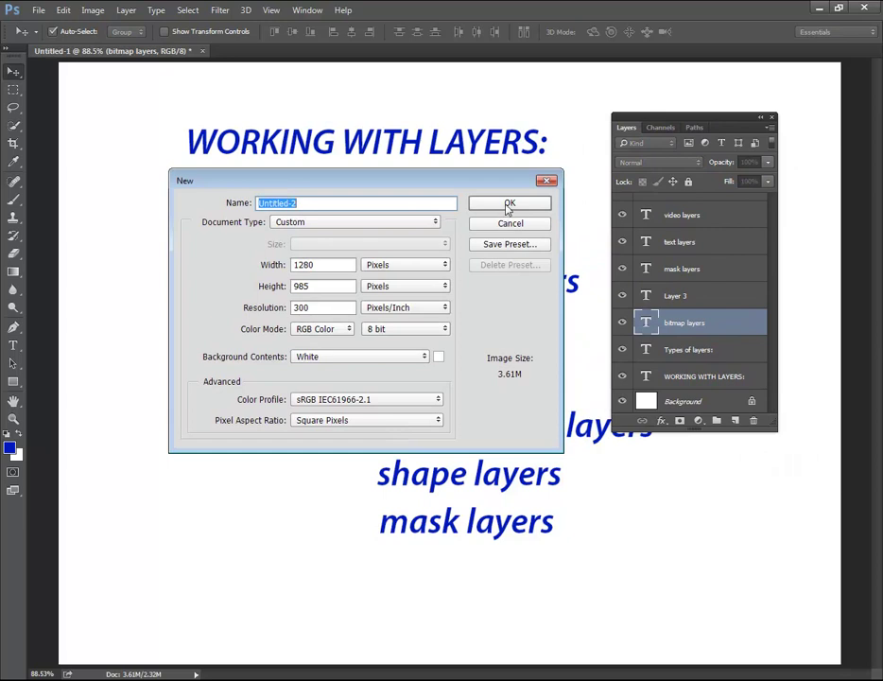
pyautogui.click(507, 204)
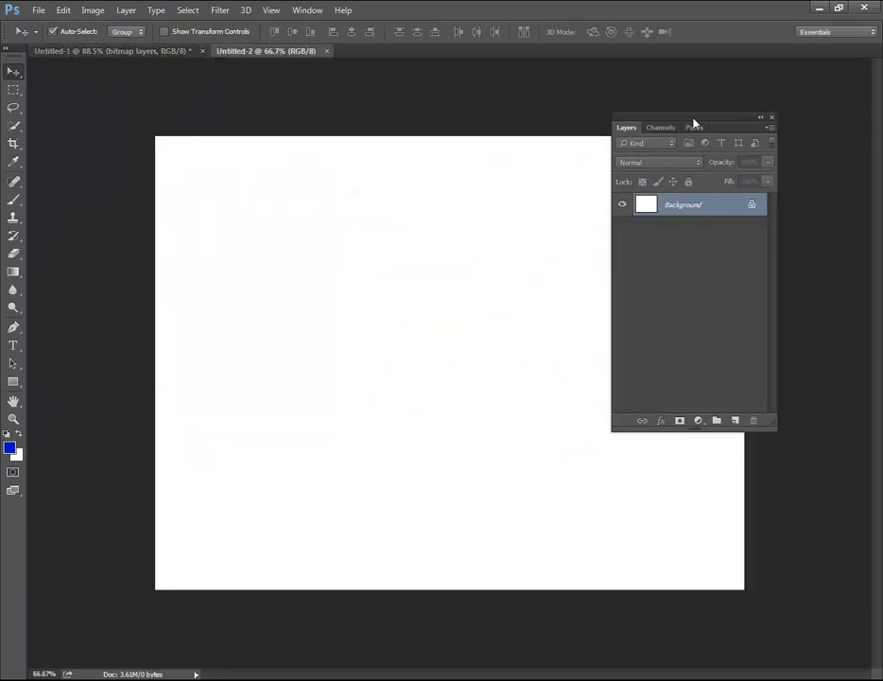
pyautogui.moveTo(693, 123)
pyautogui.mouseDown()
pyautogui.moveTo(423, 196)
pyautogui.moveTo(463, 181)
pyautogui.moveTo(441, 185)
pyautogui.mouseUp()
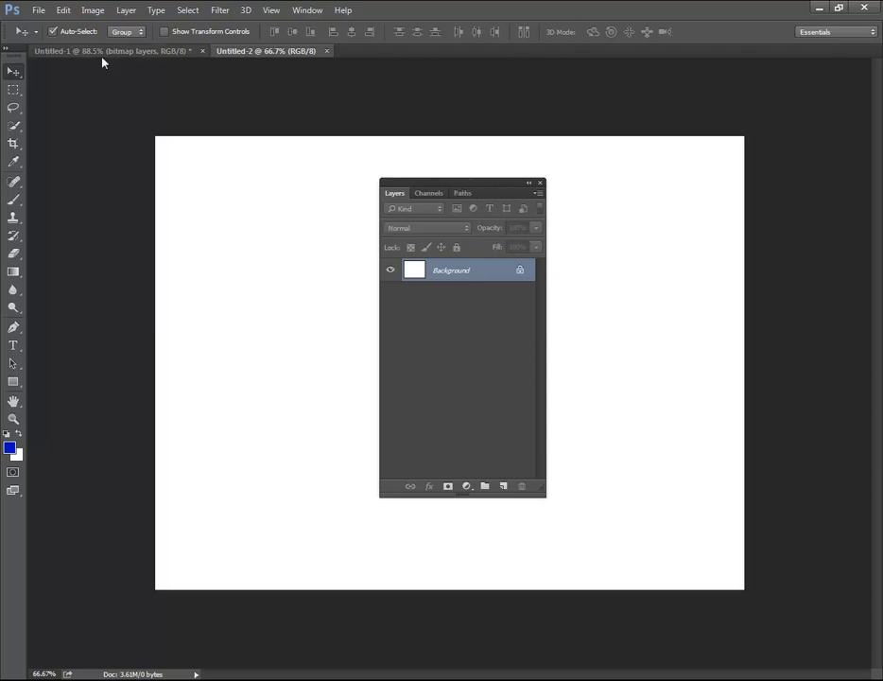
# Return to Untitled-1 and move the Layers panel to the upper right, off the text.
pyautogui.click(133, 51)
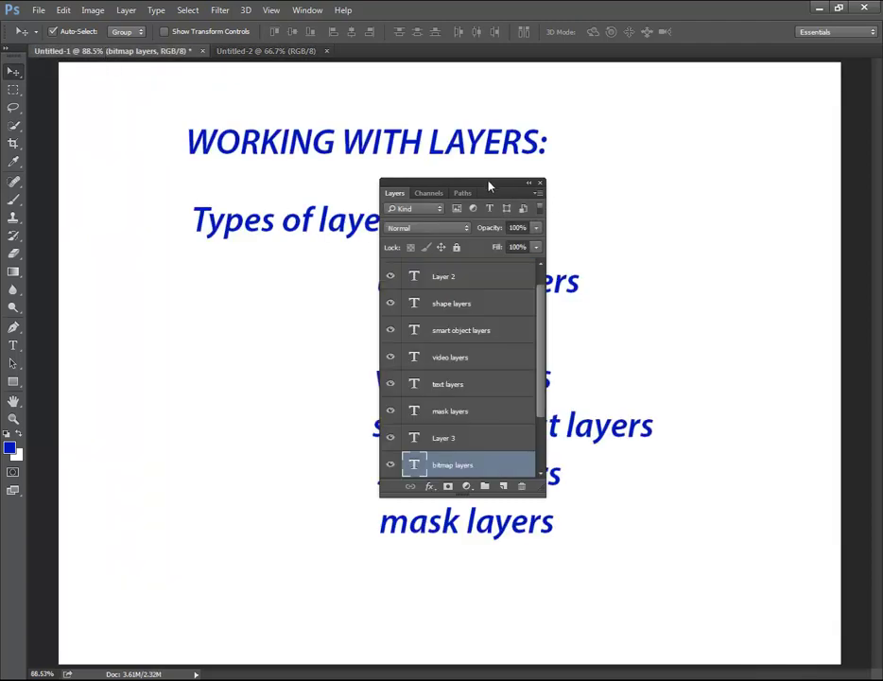
pyautogui.moveTo(489, 183)
pyautogui.mouseDown()
pyautogui.moveTo(772, 113)
pyautogui.moveTo(776, 88)
pyautogui.mouseUp()
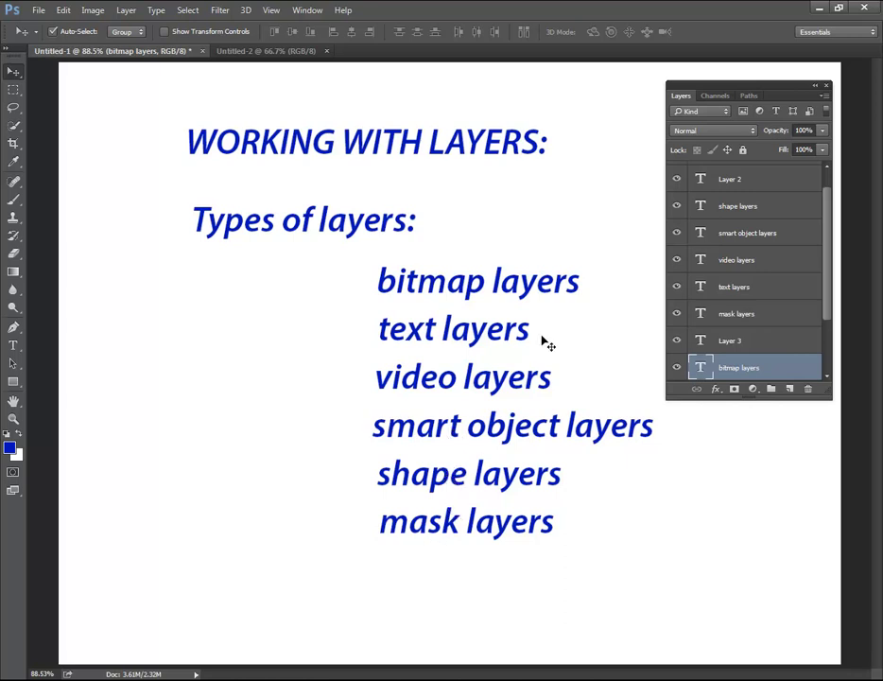
# Switch to Untitled-2 and move the Layers panel to the canvas centre.
pyautogui.click(270, 53)
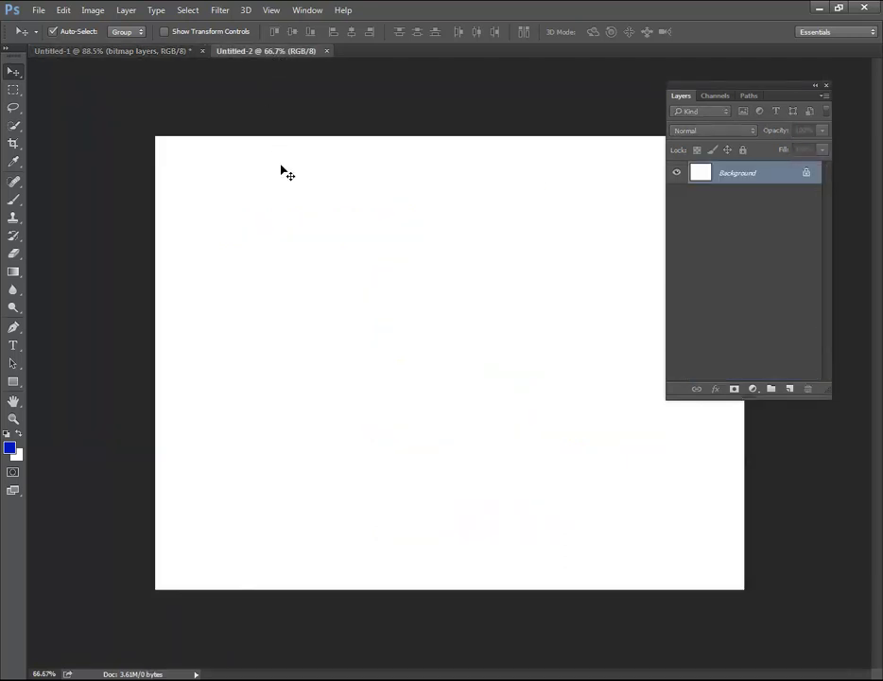
pyautogui.moveTo(768, 89)
pyautogui.mouseDown()
pyautogui.moveTo(768, 255)
pyautogui.moveTo(746, 128)
pyautogui.moveTo(764, 168)
pyautogui.moveTo(753, 122)
pyautogui.moveTo(761, 160)
pyautogui.moveTo(768, 146)
pyautogui.moveTo(694, 163)
pyautogui.moveTo(716, 164)
pyautogui.moveTo(711, 143)
pyautogui.mouseUp()
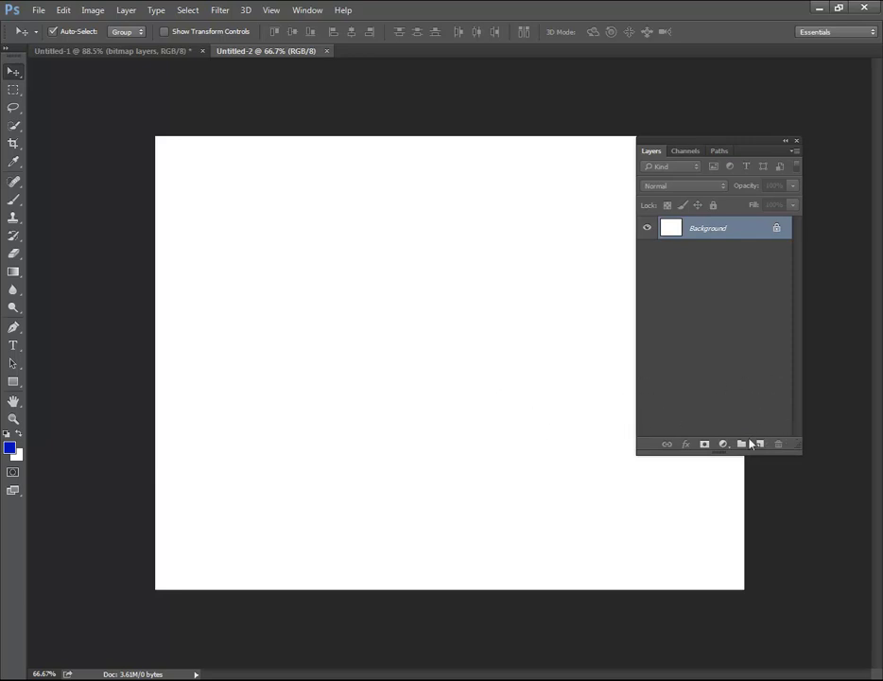
pyautogui.moveTo(736, 143)
pyautogui.mouseDown()
pyautogui.moveTo(444, 197)
pyautogui.moveTo(454, 191)
pyautogui.mouseUp()
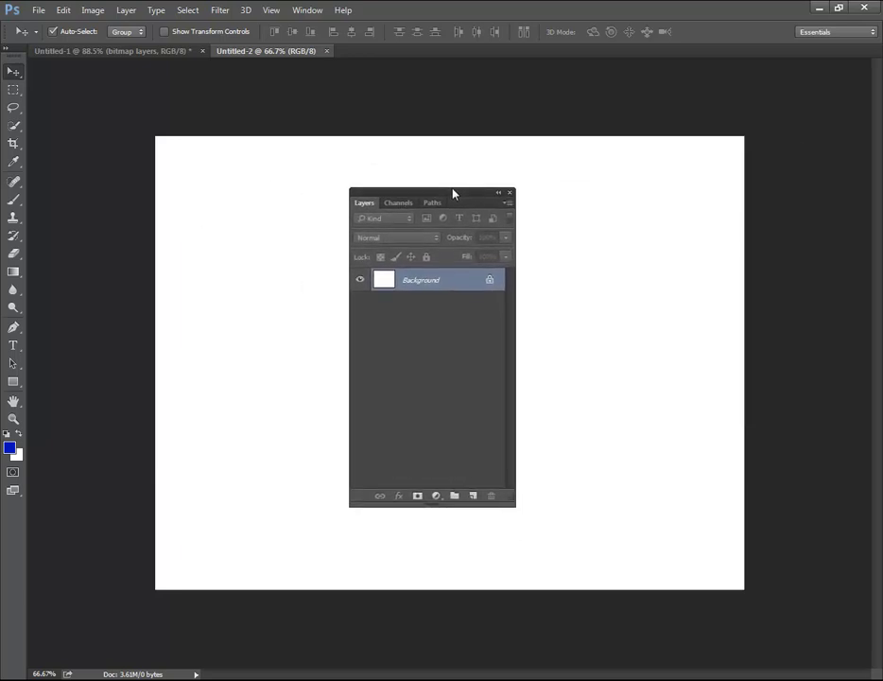
# Add two new empty layers, then cycle the active layer with Alt+[ and Alt+period.
pyautogui.click(473, 492)
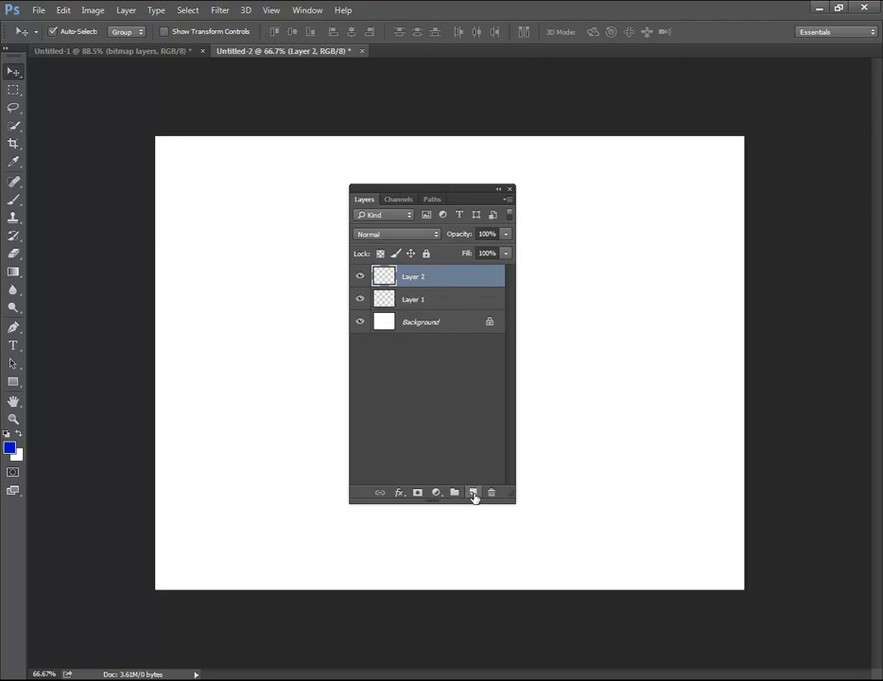
pyautogui.click(472, 493)
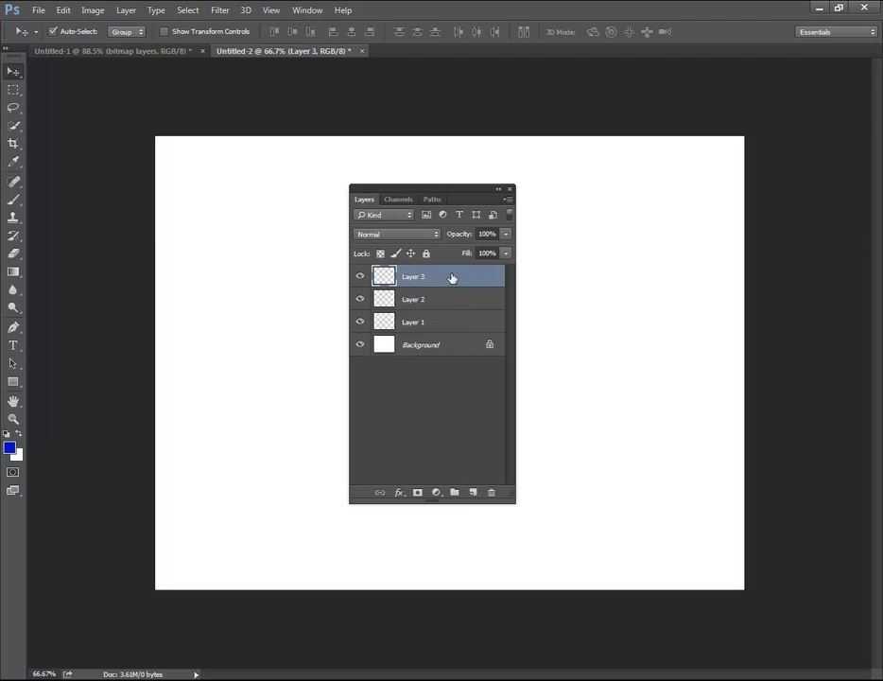
pyautogui.hotkey('alt', '[')
pyautogui.hotkey('alt', '[')
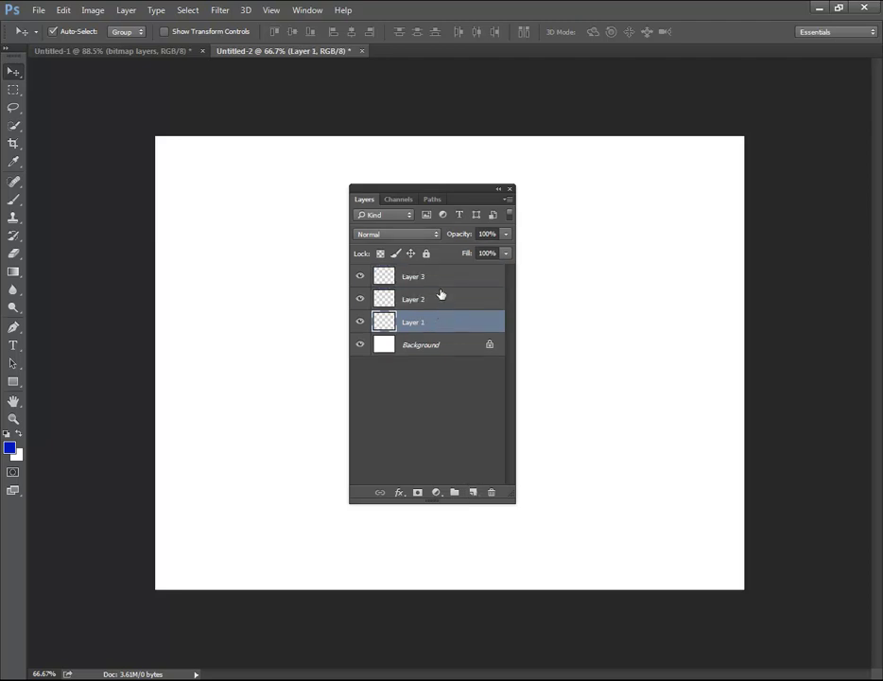
pyautogui.hotkey('alt', '.')
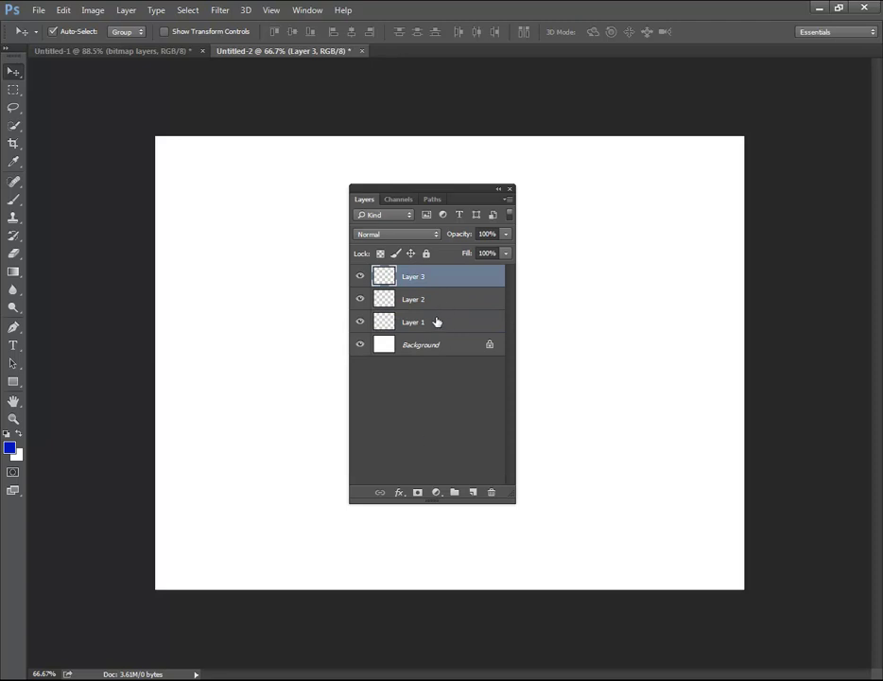
pyautogui.click(505, 201)
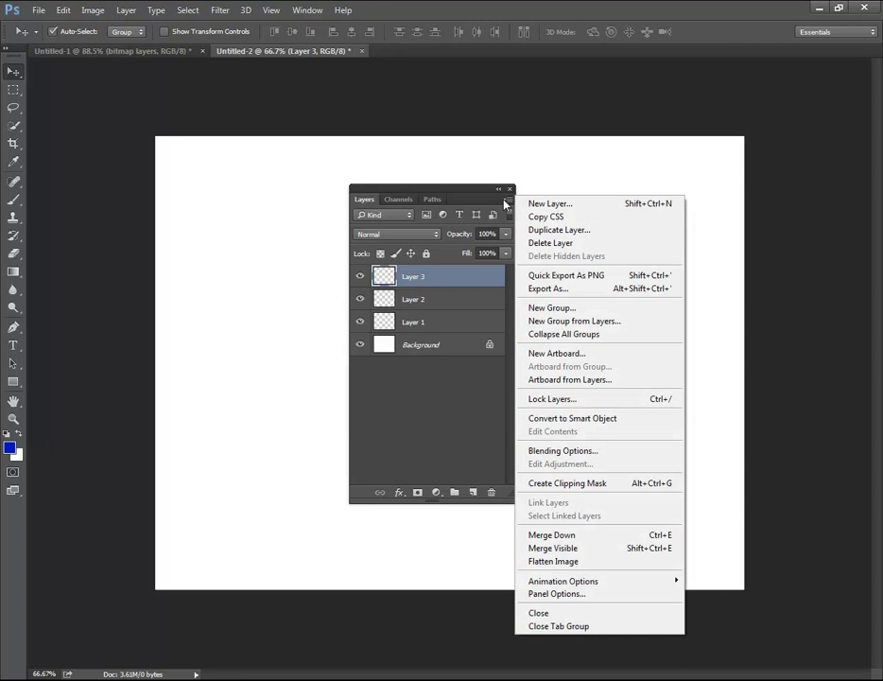
pyautogui.click(537, 203)
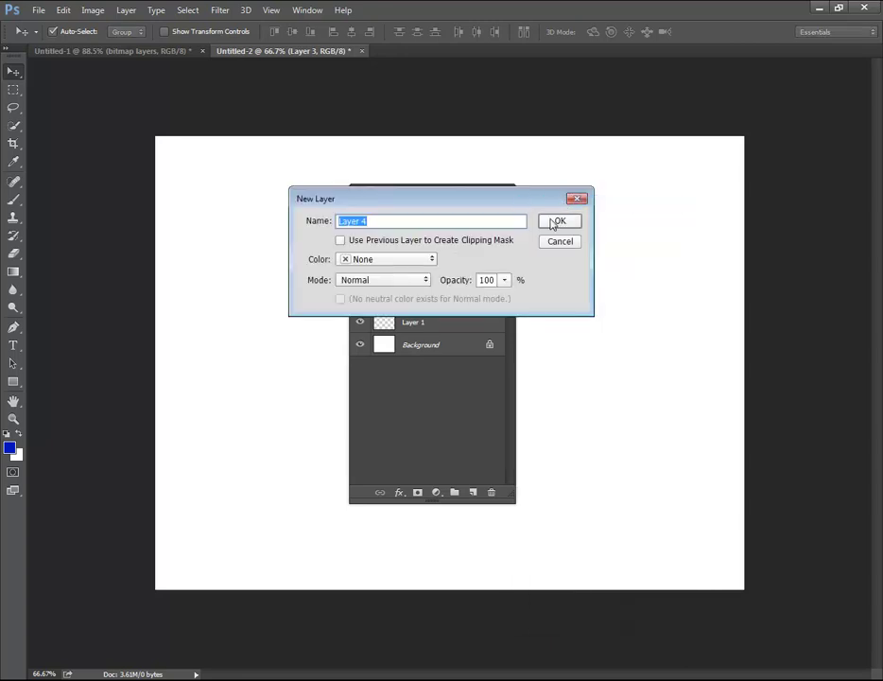
pyautogui.click(556, 222)
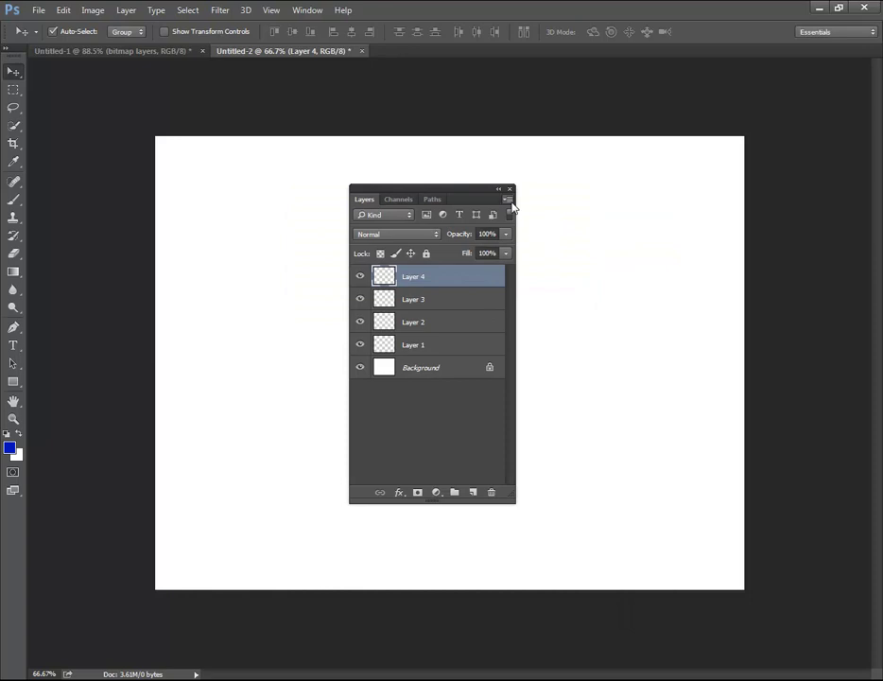
pyautogui.click(507, 199)
pyautogui.click(540, 202)
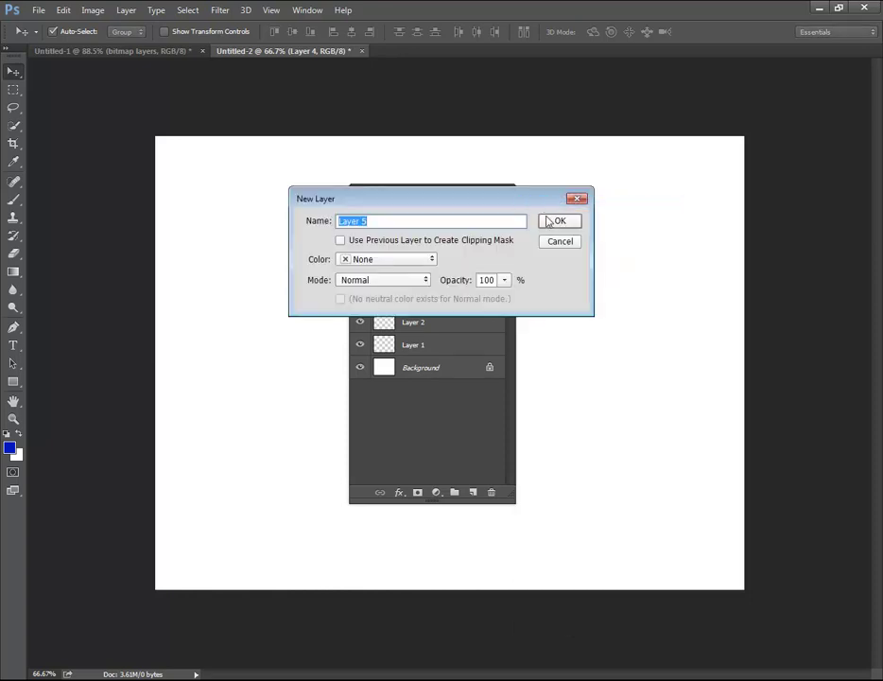
pyautogui.click(557, 221)
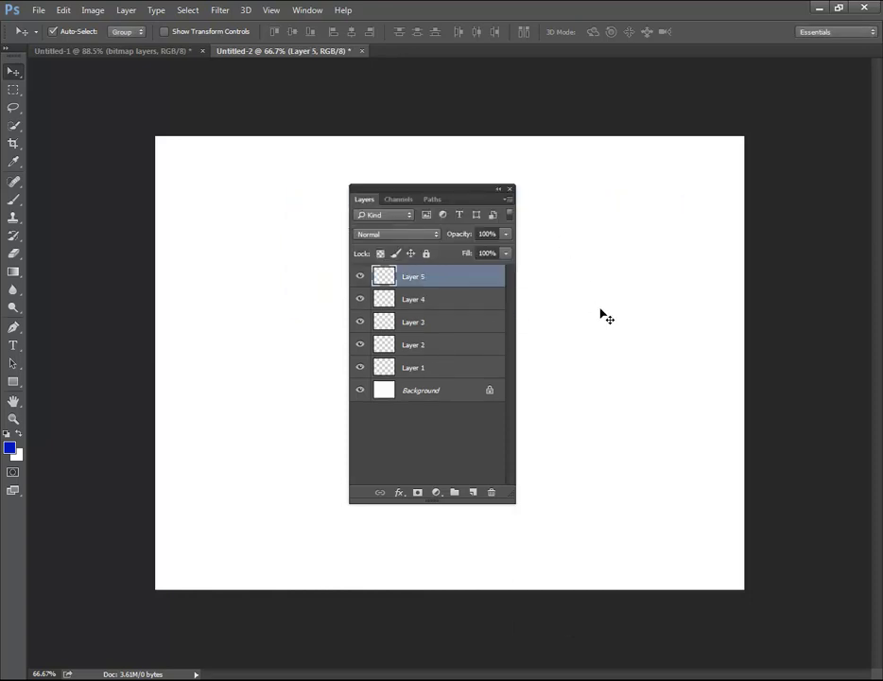
pyautogui.click(129, 11)
pyautogui.moveTo(189, 26)
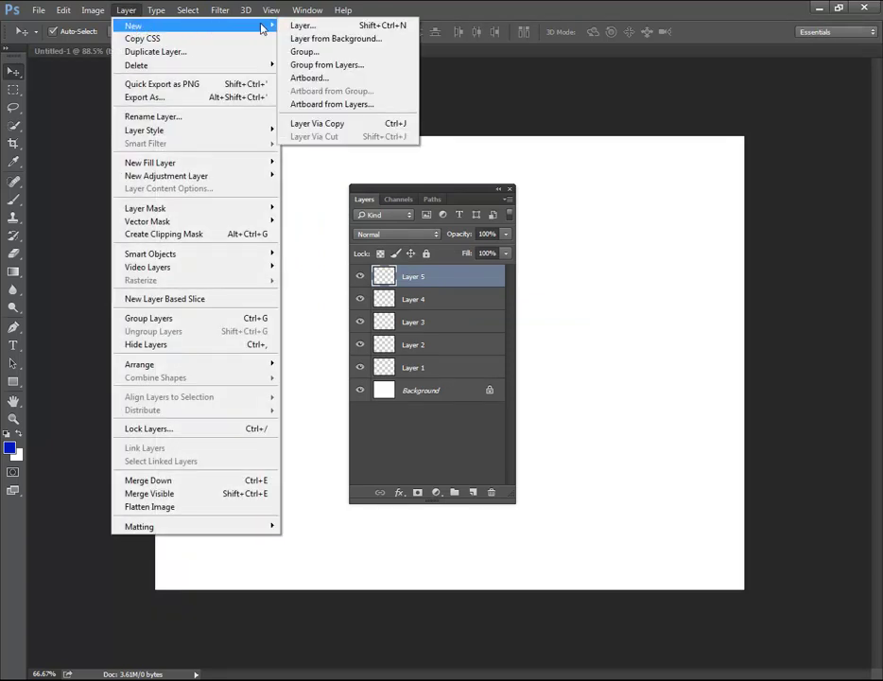
pyautogui.click(320, 27)
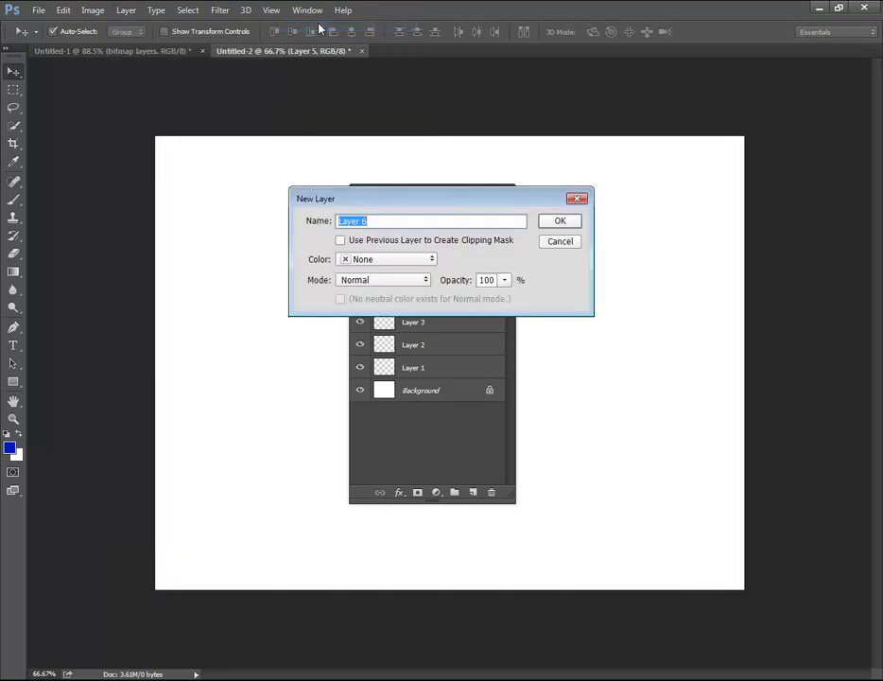
pyautogui.click(558, 220)
pyautogui.click(128, 13)
pyautogui.moveTo(151, 25)
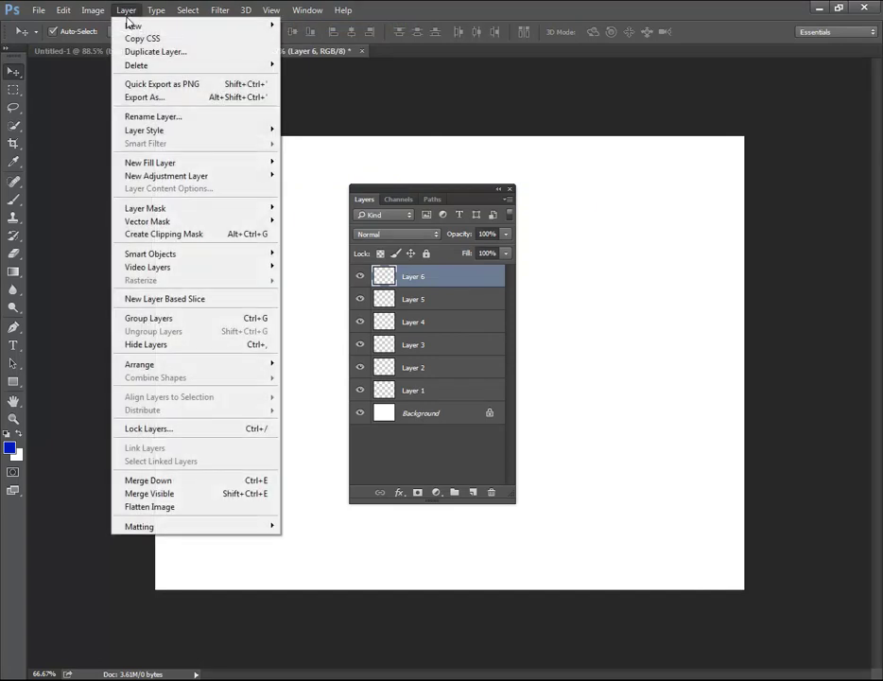
pyautogui.click(321, 27)
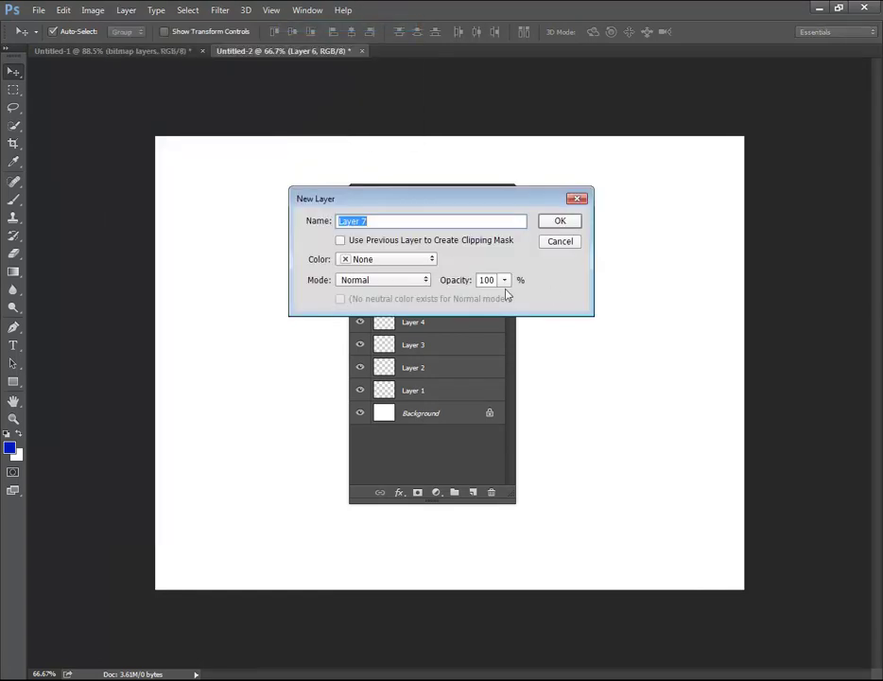
pyautogui.click(559, 221)
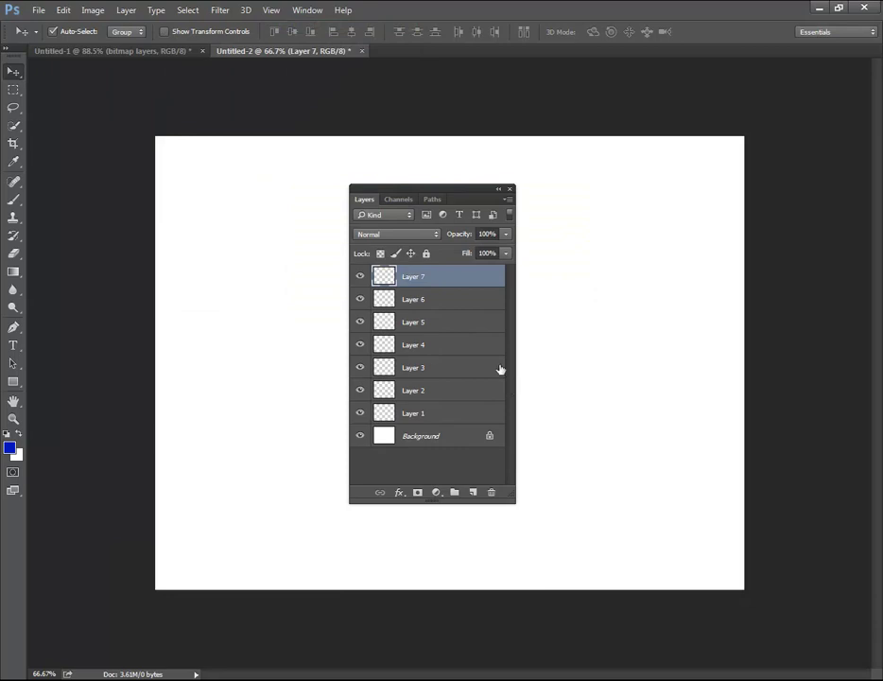
pyautogui.click(127, 11)
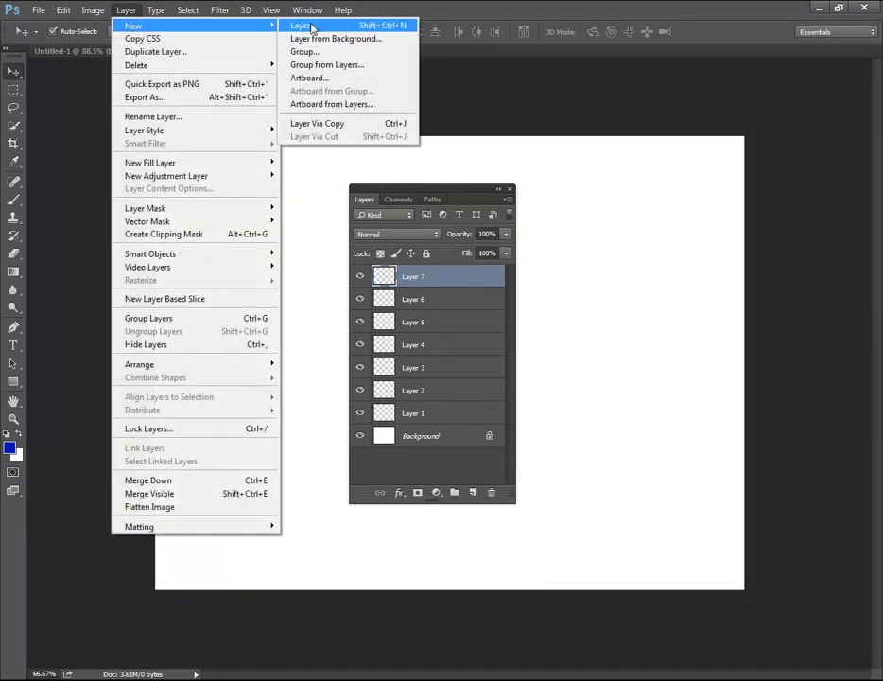
pyautogui.moveTo(189, 25)
pyautogui.click(671, 257)
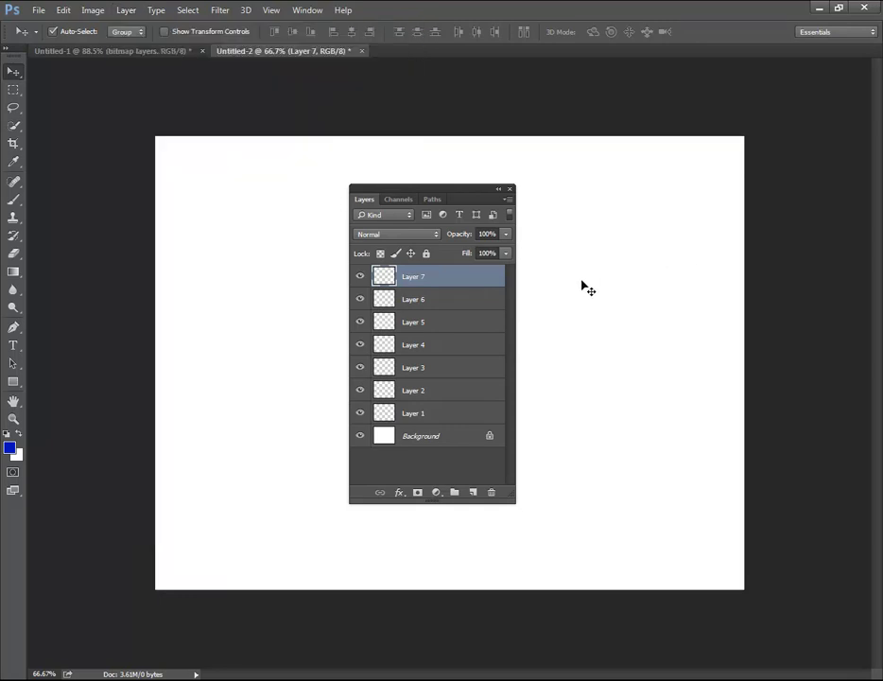
pyautogui.press('ctrl')
pyautogui.hotkey('ctrl', 'shift', 'n')
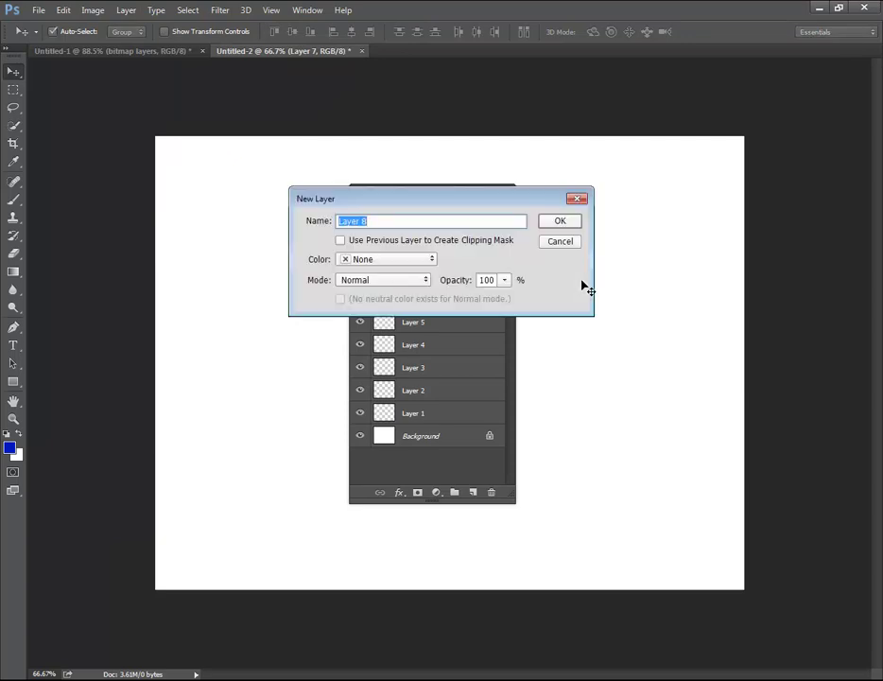
pyautogui.click(565, 221)
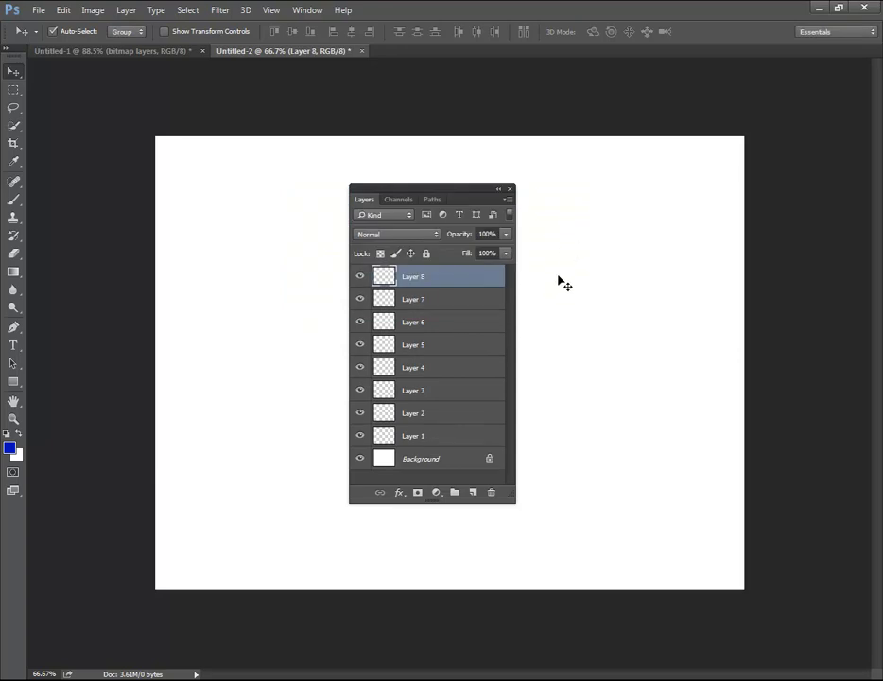
pyautogui.moveTo(438, 189)
pyautogui.mouseDown()
pyautogui.moveTo(511, 192)
pyautogui.moveTo(511, 166)
pyautogui.moveTo(477, 172)
pyautogui.mouseUp()
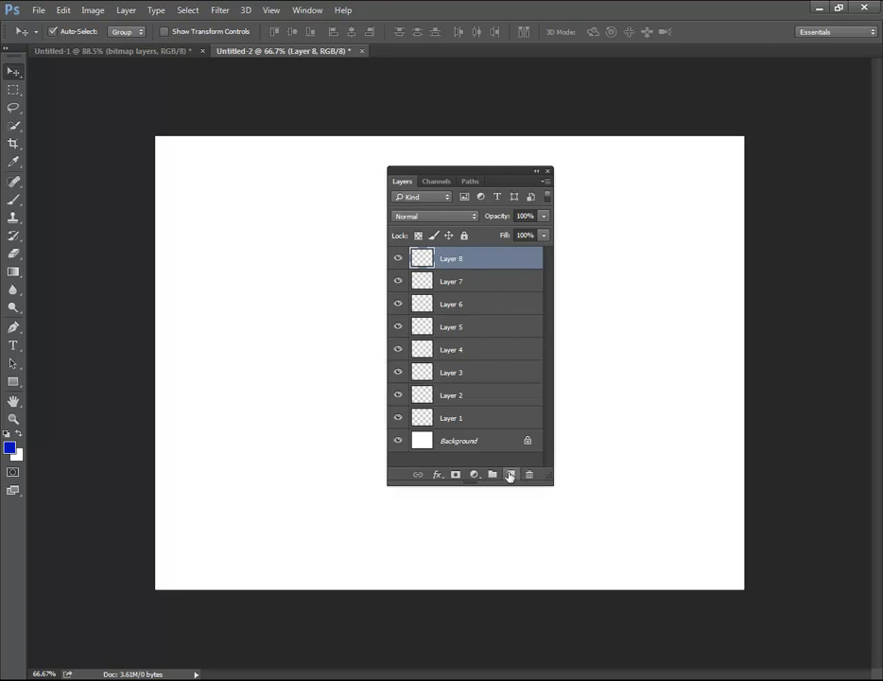
pyautogui.moveTo(459, 174); pyautogui.dragTo(507, 168)
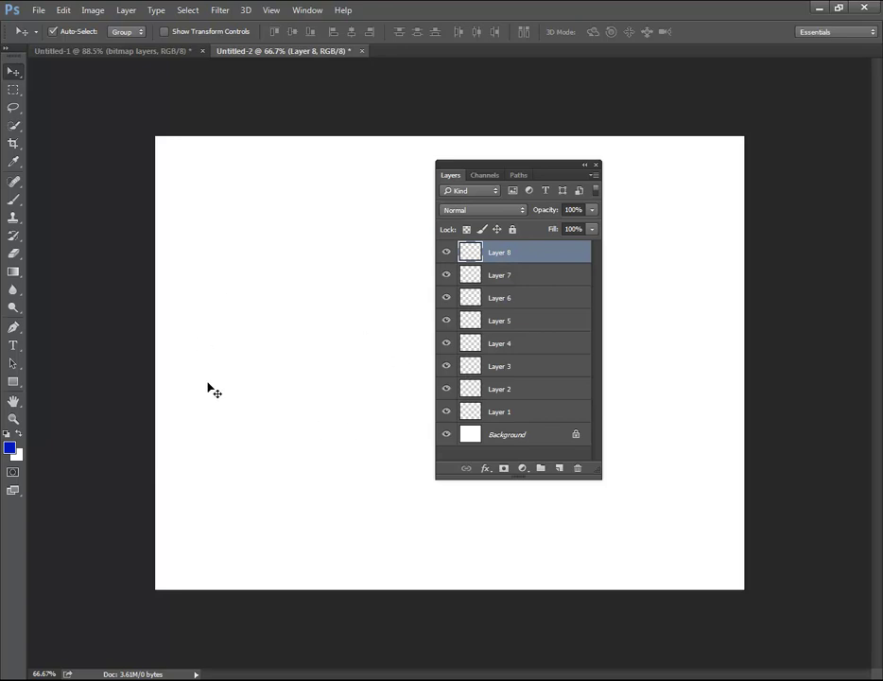
pyautogui.click(592, 178)
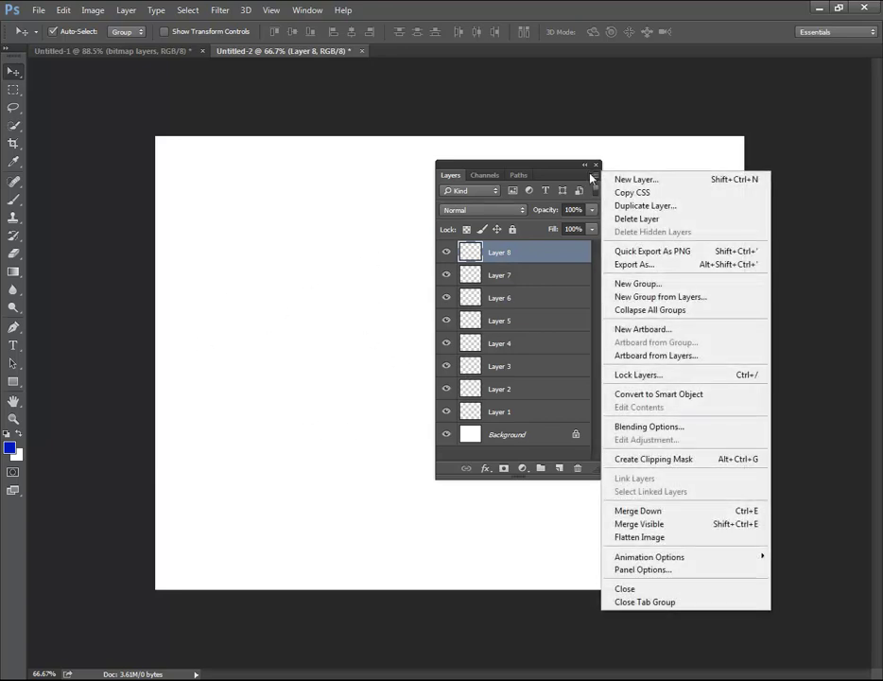
pyautogui.click(360, 179)
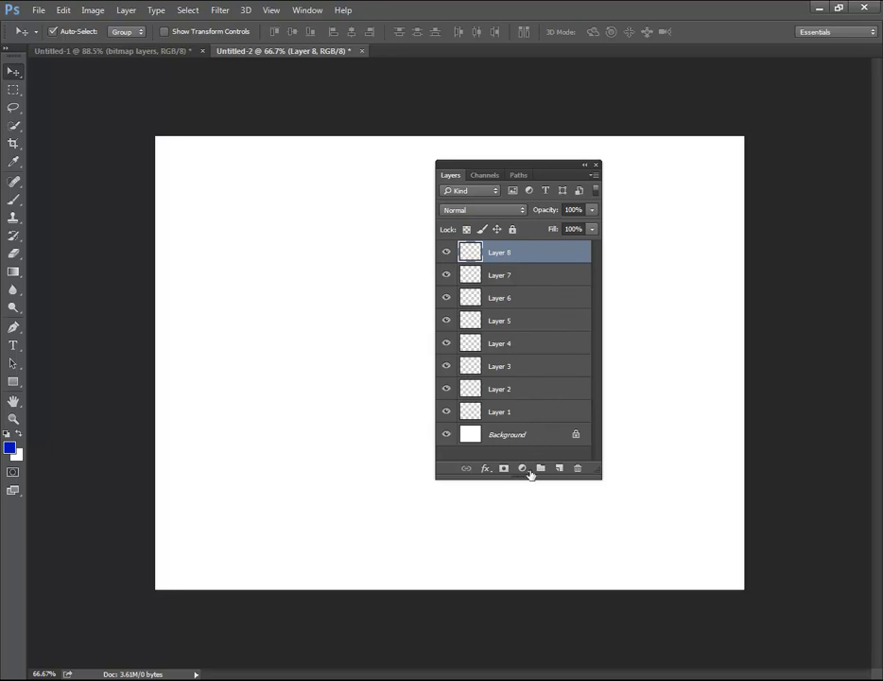
# Delete Layers 8 and 7 with the trash icon and Layer 6 via the panel flyout.
pyautogui.click(578, 469)
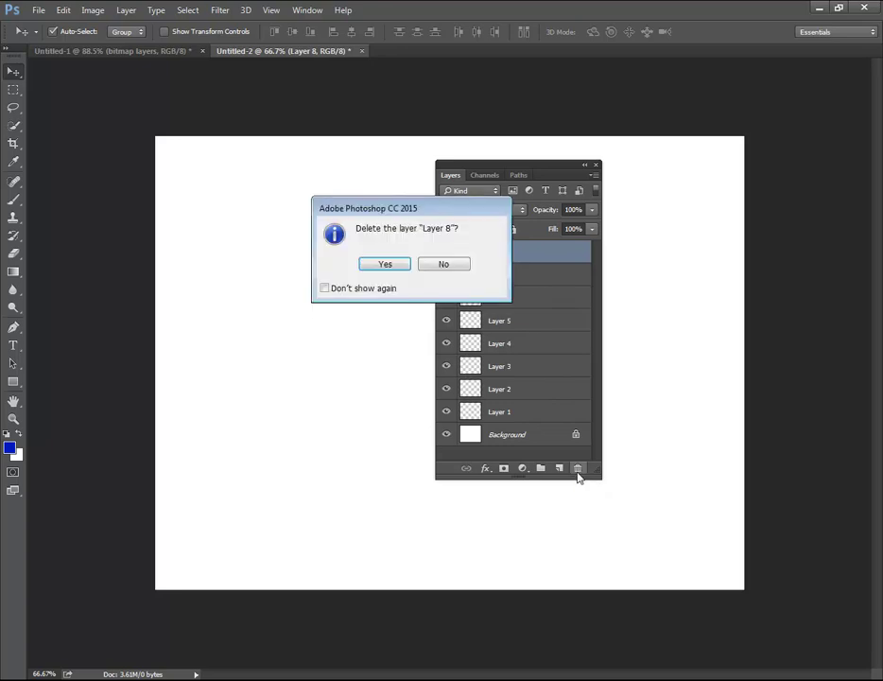
pyautogui.click(379, 264)
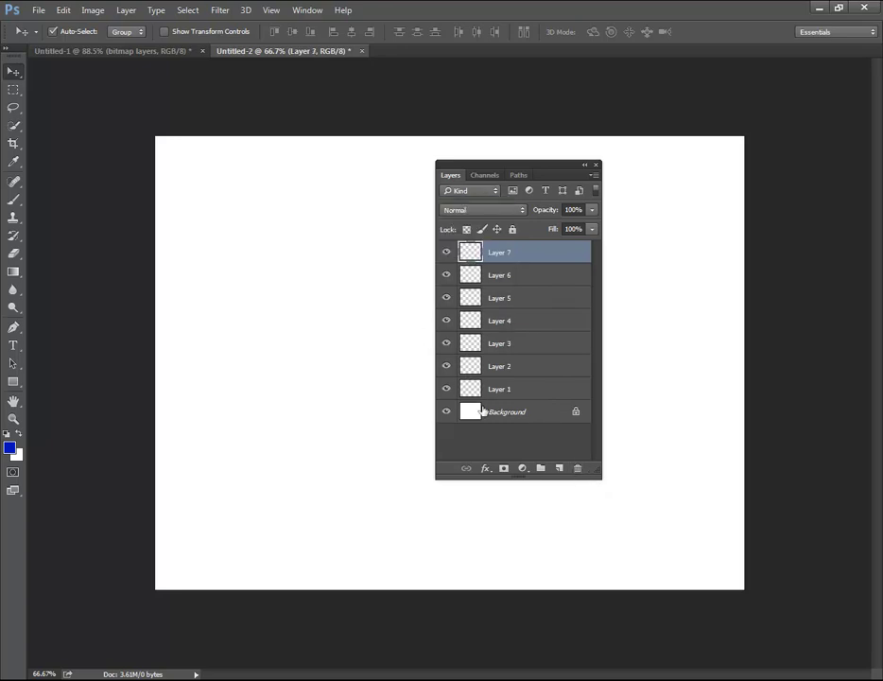
pyautogui.click(578, 469)
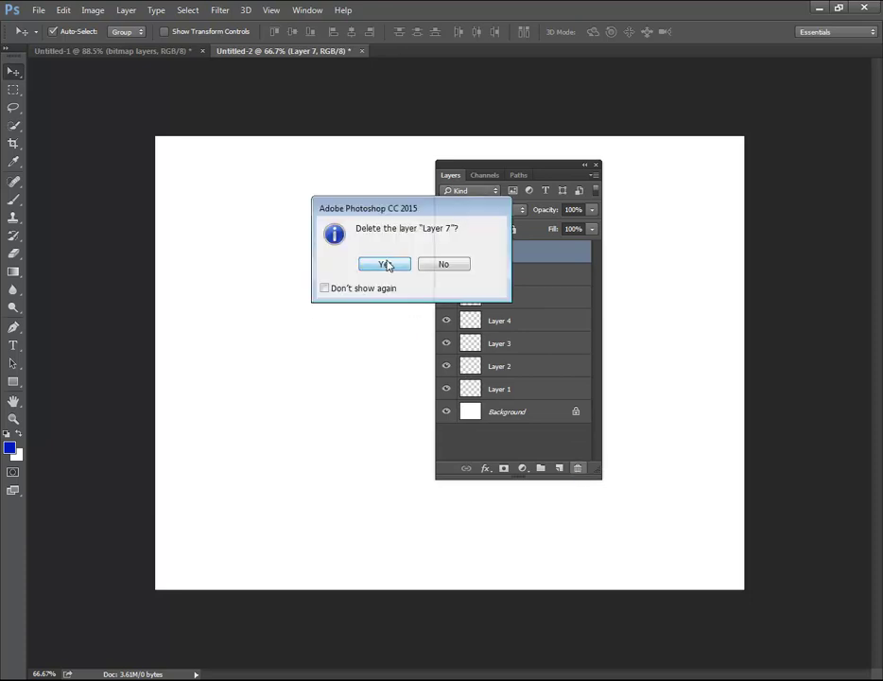
pyautogui.click(387, 264)
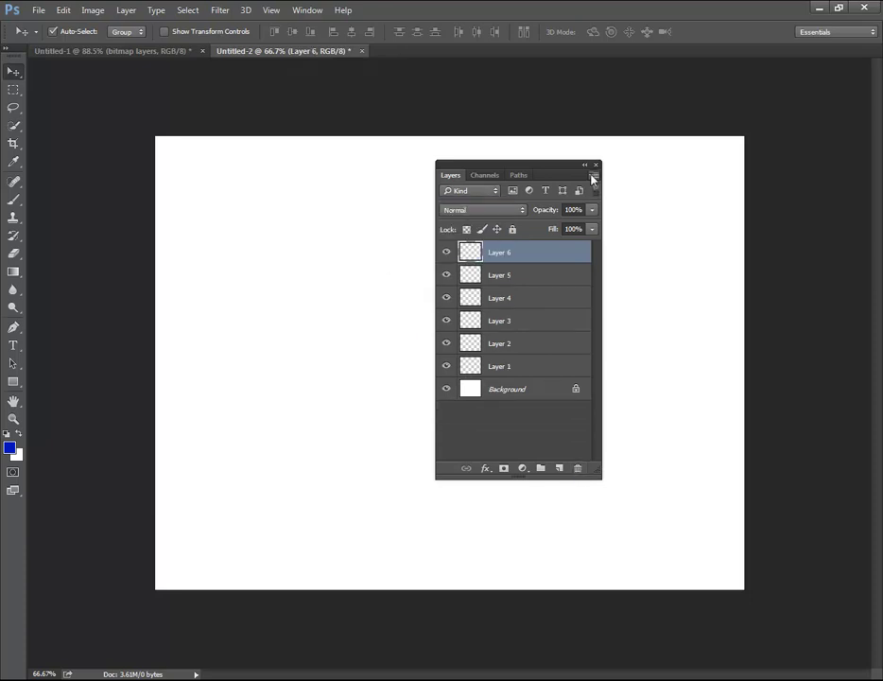
pyautogui.click(592, 178)
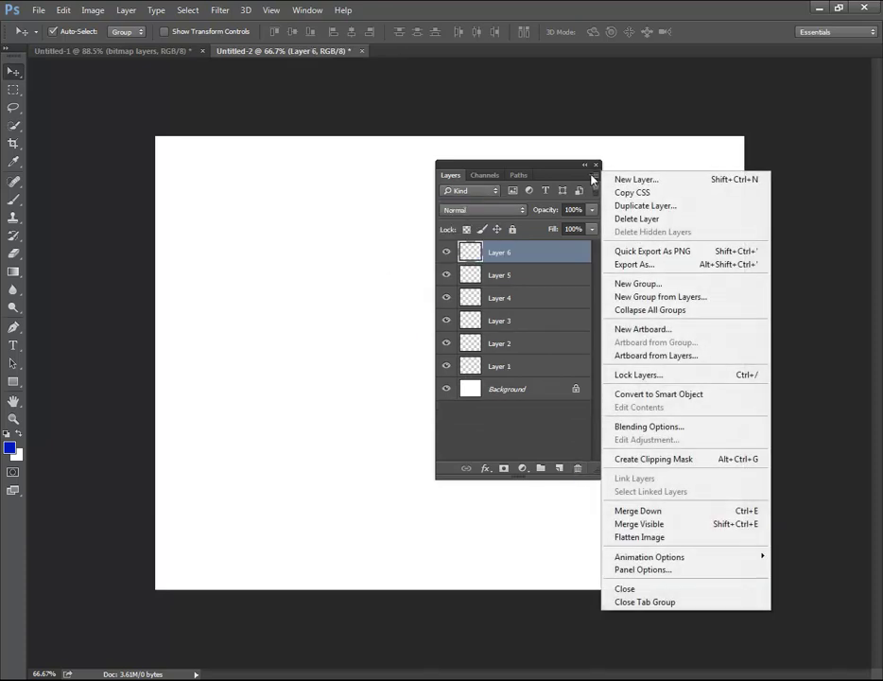
pyautogui.click(631, 218)
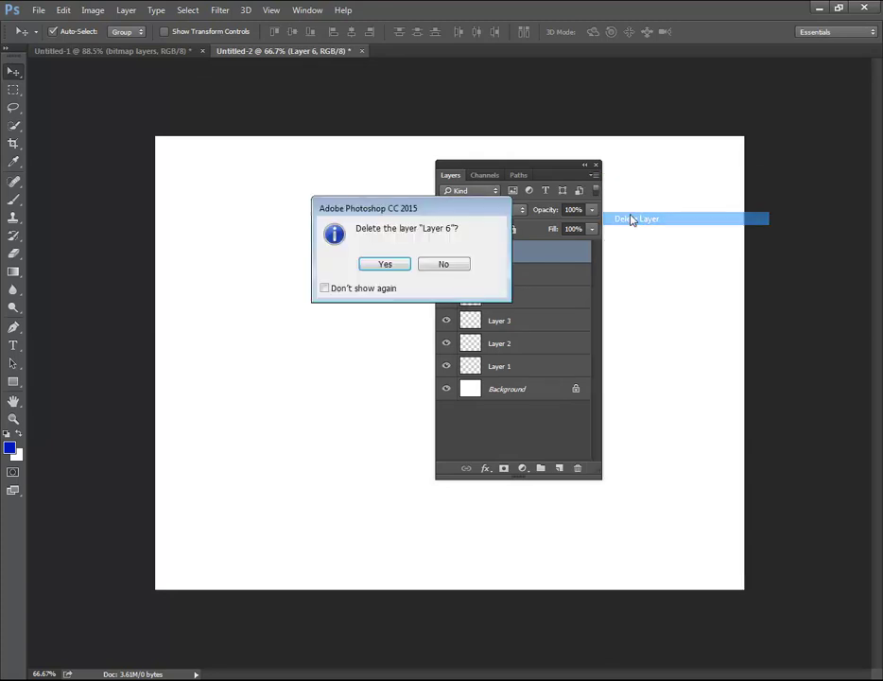
pyautogui.click(387, 264)
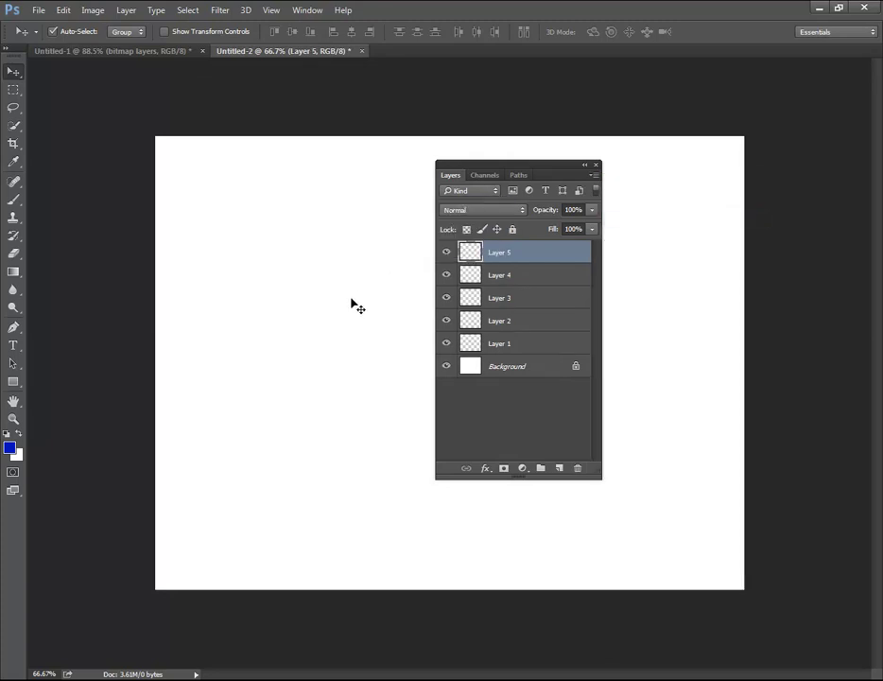
# Delete Layers 5 and 4 via Layer > Delete > Layer, then Layers 3 and 2 with Delete.
pyautogui.click(129, 13)
pyautogui.moveTo(151, 26)
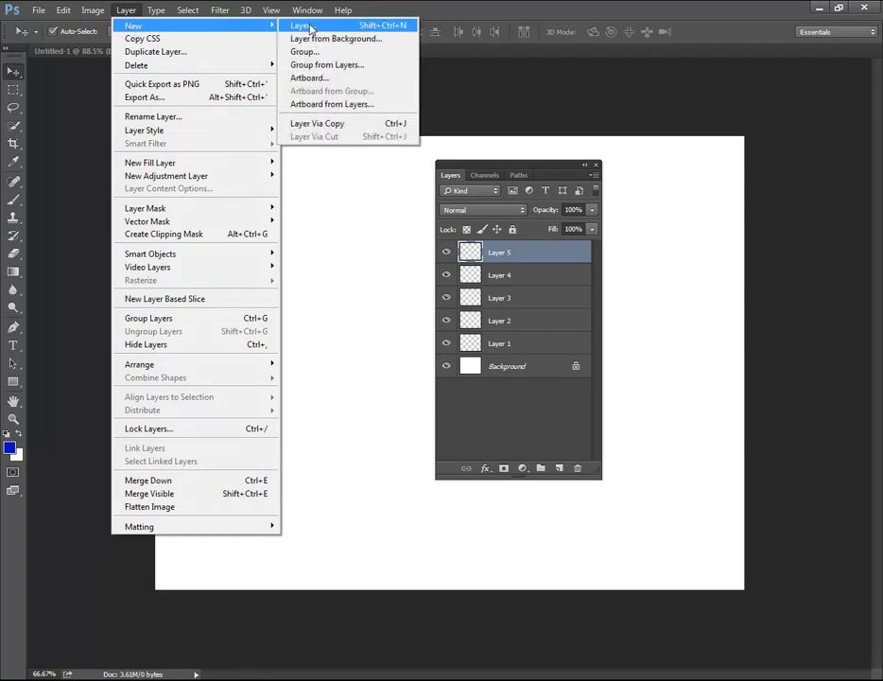
pyautogui.click(309, 65)
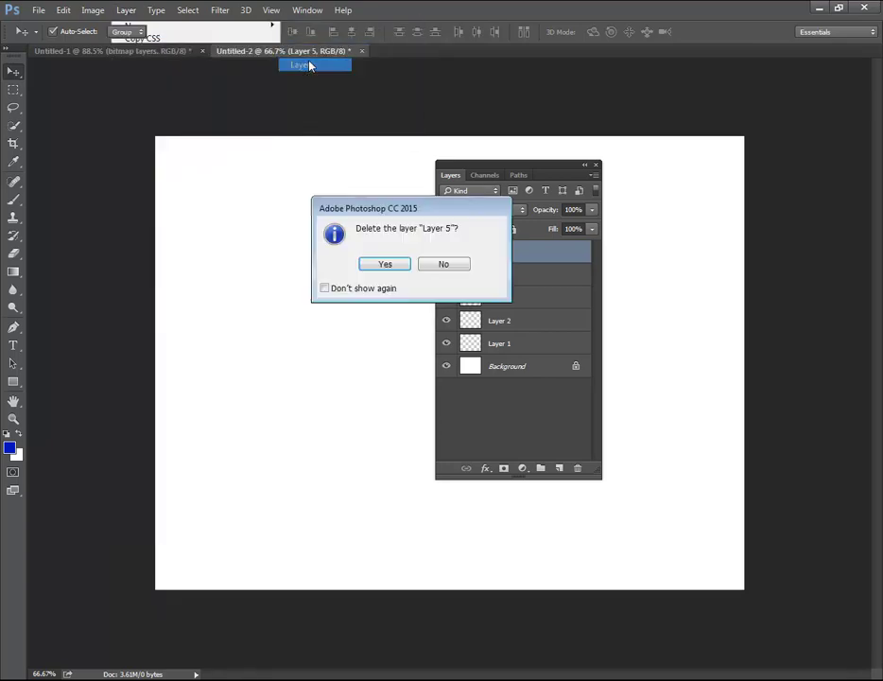
pyautogui.click(390, 265)
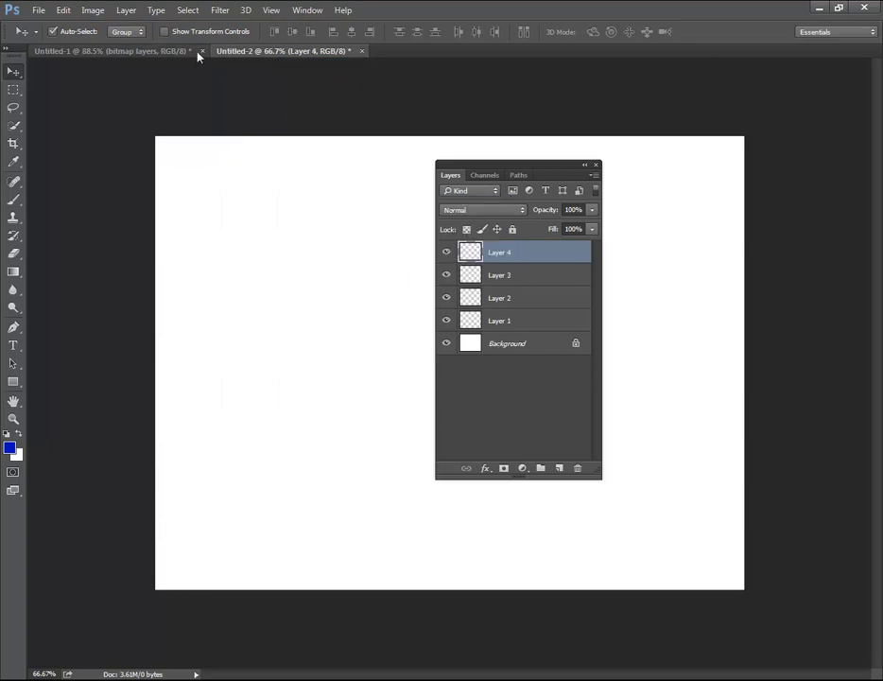
pyautogui.click(125, 10)
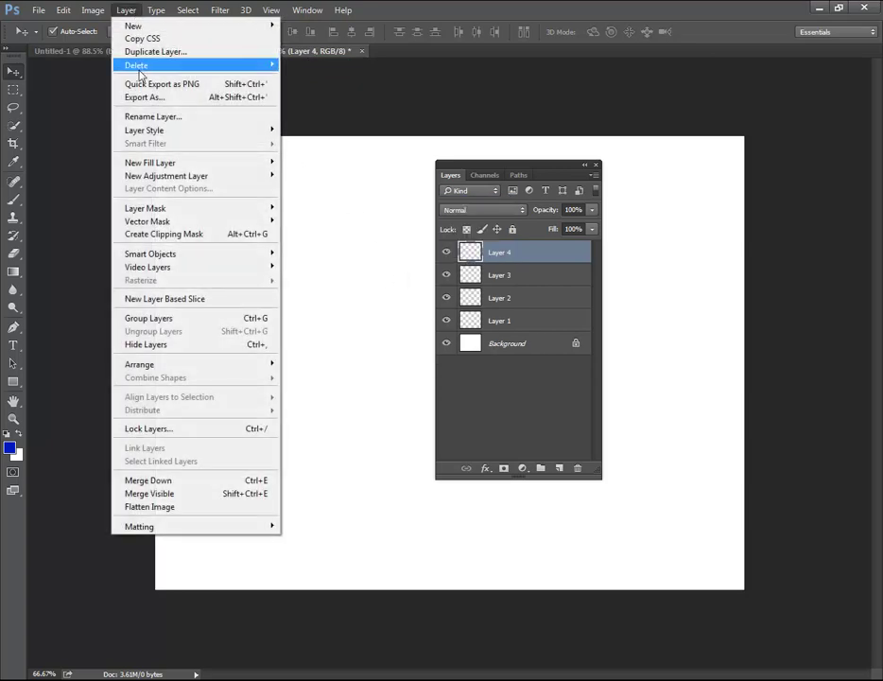
pyautogui.moveTo(136, 64)
pyautogui.click(307, 66)
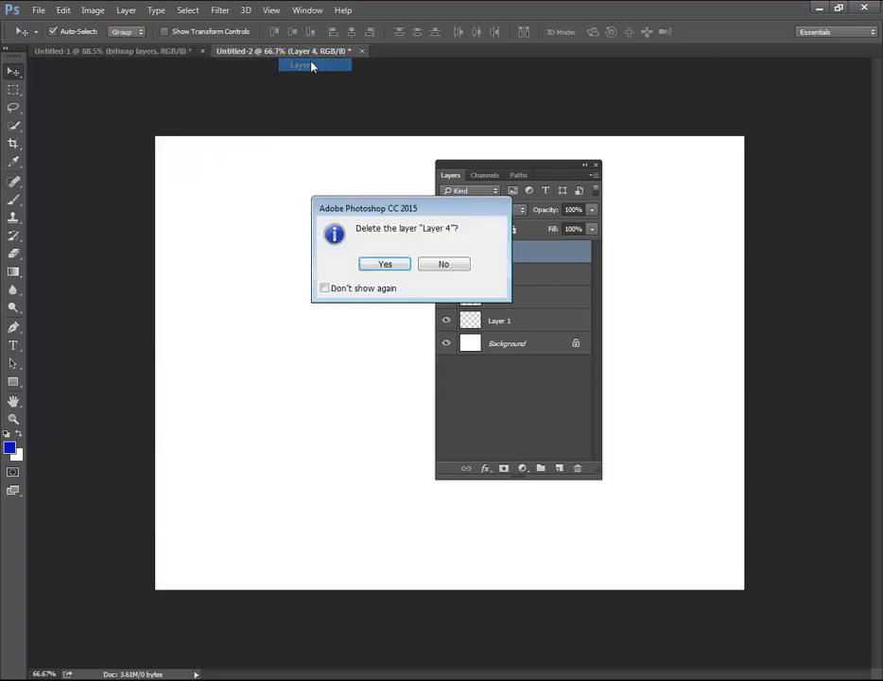
pyautogui.click(384, 264)
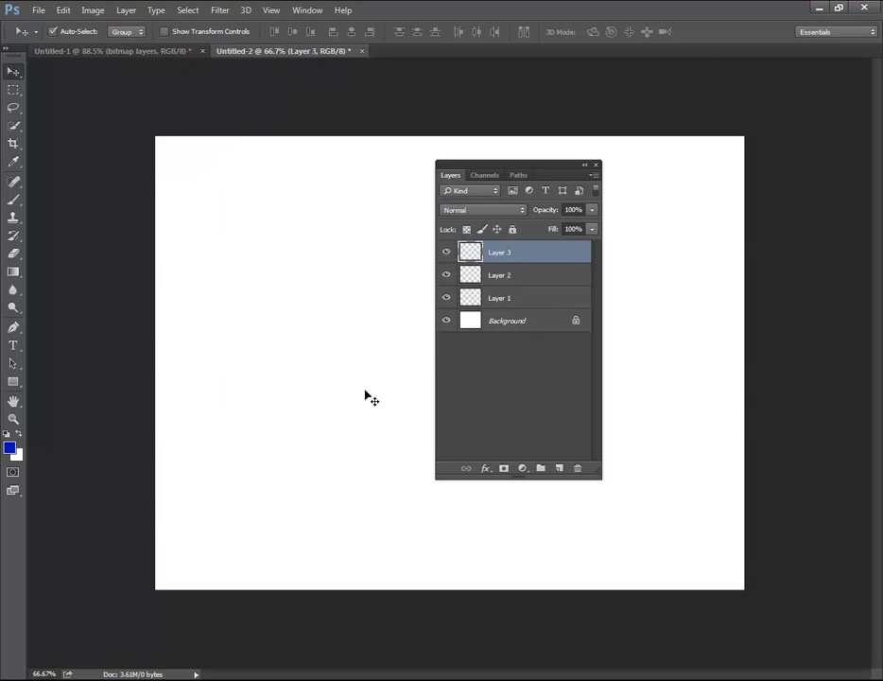
pyautogui.press('Delete')
pyautogui.press('Delete')
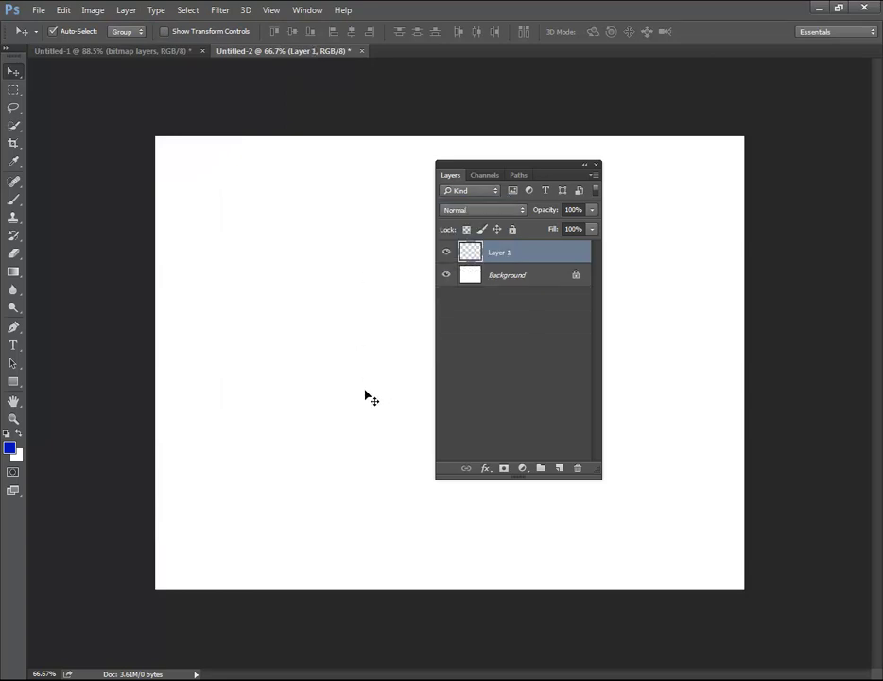
pyautogui.press('Delete')
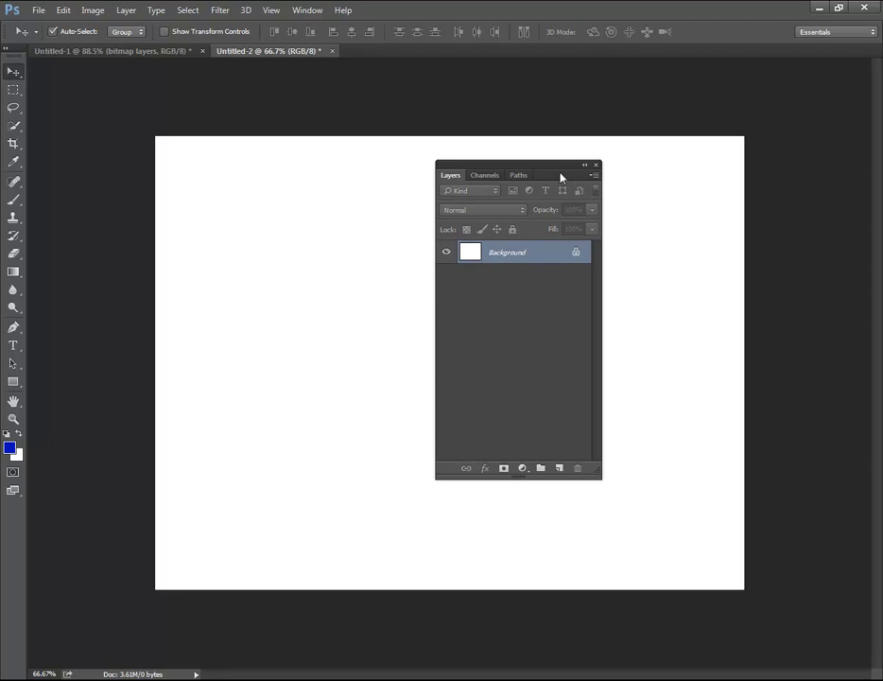
# Reposition the floating Layers panel several times along the canvas's right edge.
pyautogui.moveTo(535, 168)
pyautogui.mouseDown()
pyautogui.moveTo(716, 140)
pyautogui.moveTo(727, 116)
pyautogui.mouseUp()
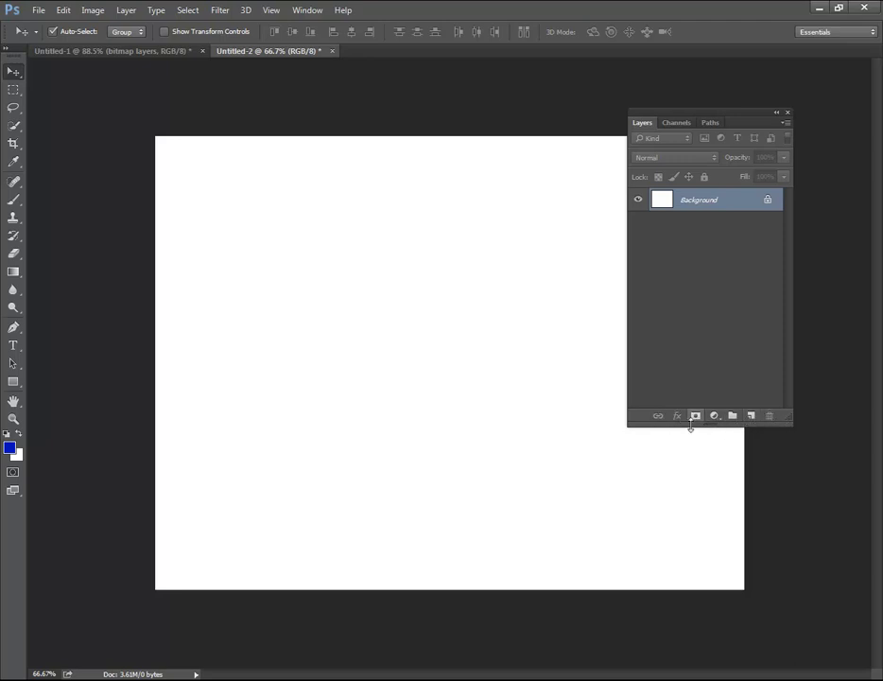
pyautogui.moveTo(724, 114); pyautogui.dragTo(705, 205)
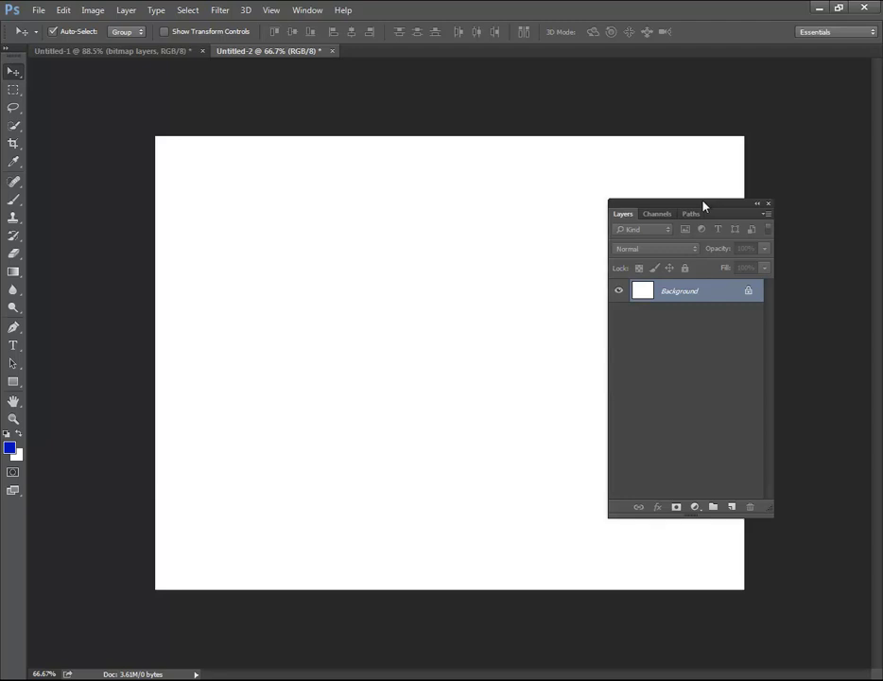
pyautogui.moveTo(705, 205)
pyautogui.mouseDown()
pyautogui.moveTo(709, 145)
pyautogui.moveTo(690, 123)
pyautogui.moveTo(754, 205)
pyautogui.moveTo(694, 130)
pyautogui.mouseUp()
# Close Untitled-2 and Untitled-1 without saving changes.
pyautogui.click(331, 50)
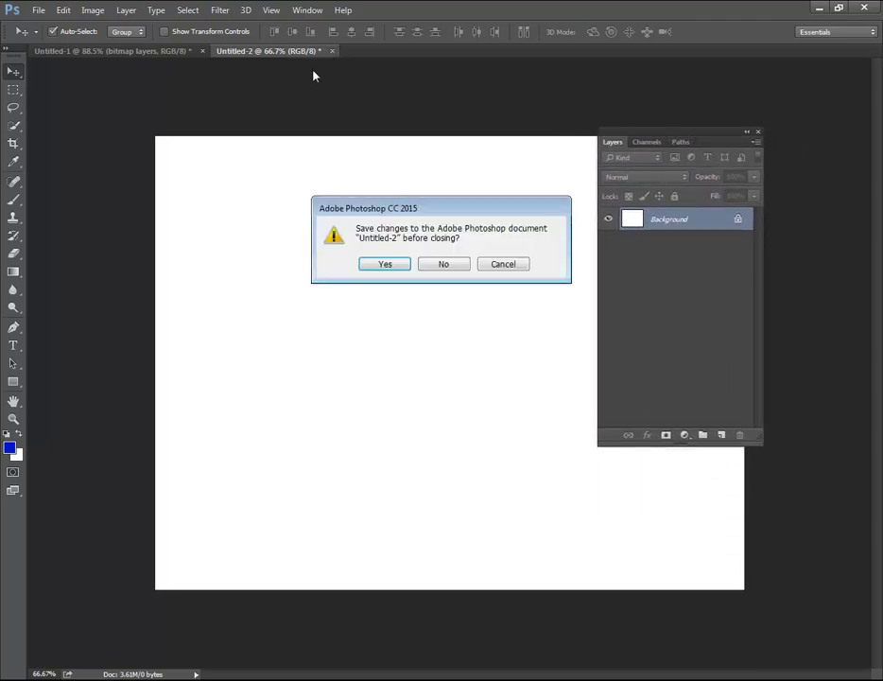
pyautogui.click(450, 264)
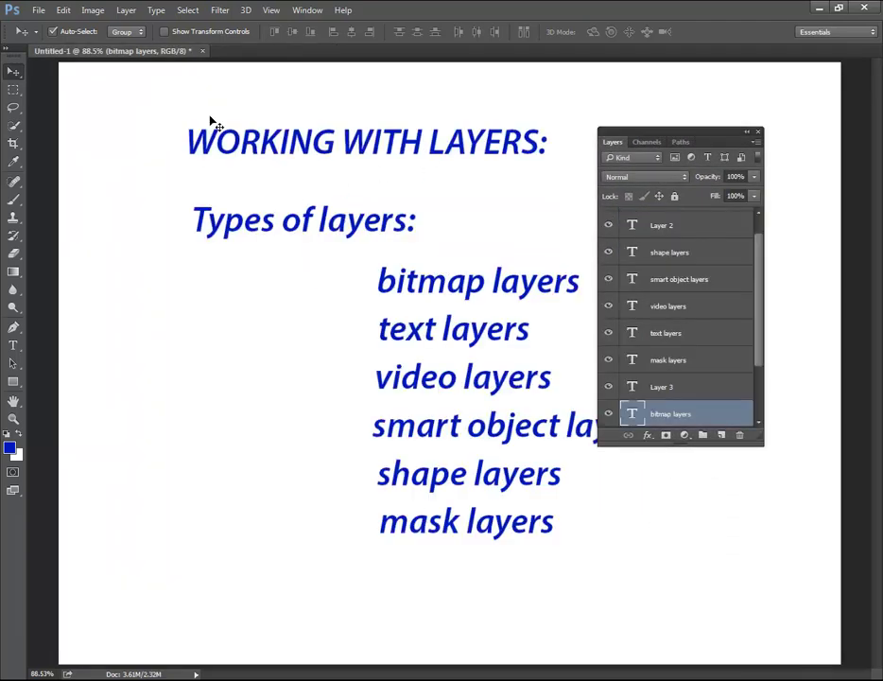
pyautogui.click(201, 51)
pyautogui.click(435, 263)
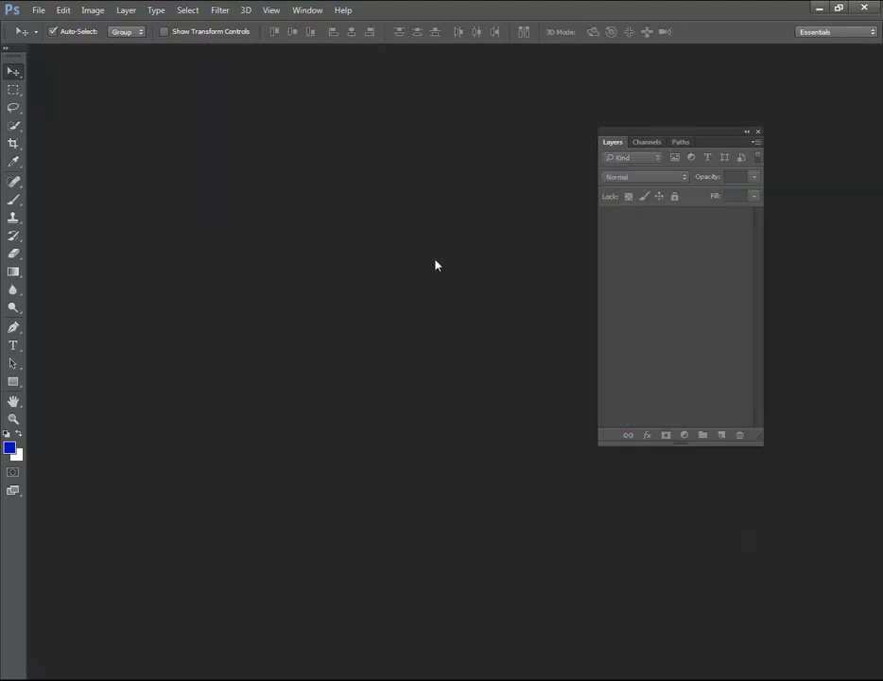
# Move the Layers panel up-left, then back right and down in the empty workspace.
pyautogui.moveTo(692, 136); pyautogui.dragTo(641, 112)
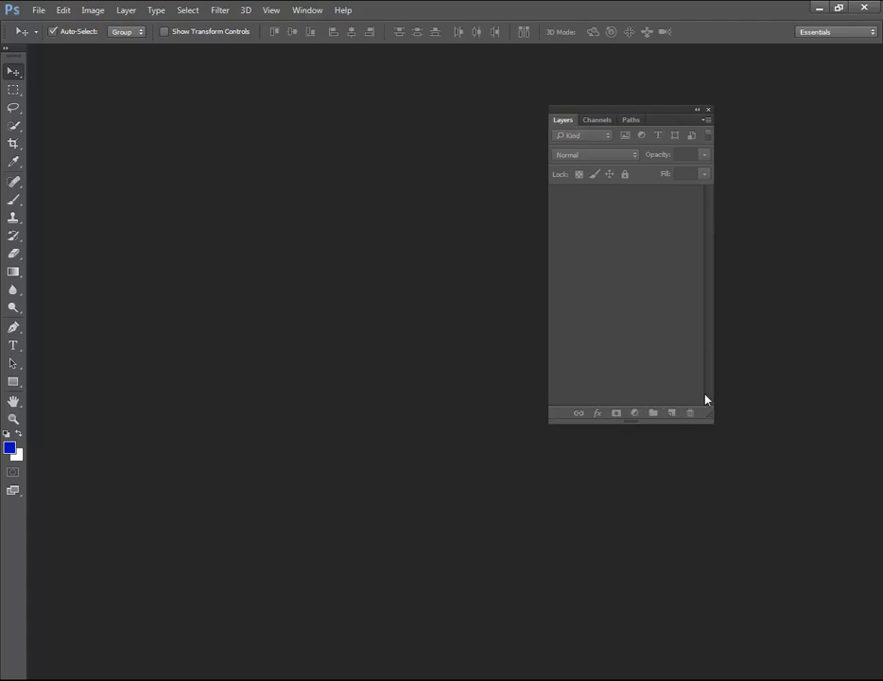
pyautogui.moveTo(634, 113)
pyautogui.mouseDown()
pyautogui.moveTo(721, 140)
pyautogui.moveTo(696, 155)
pyautogui.mouseUp()
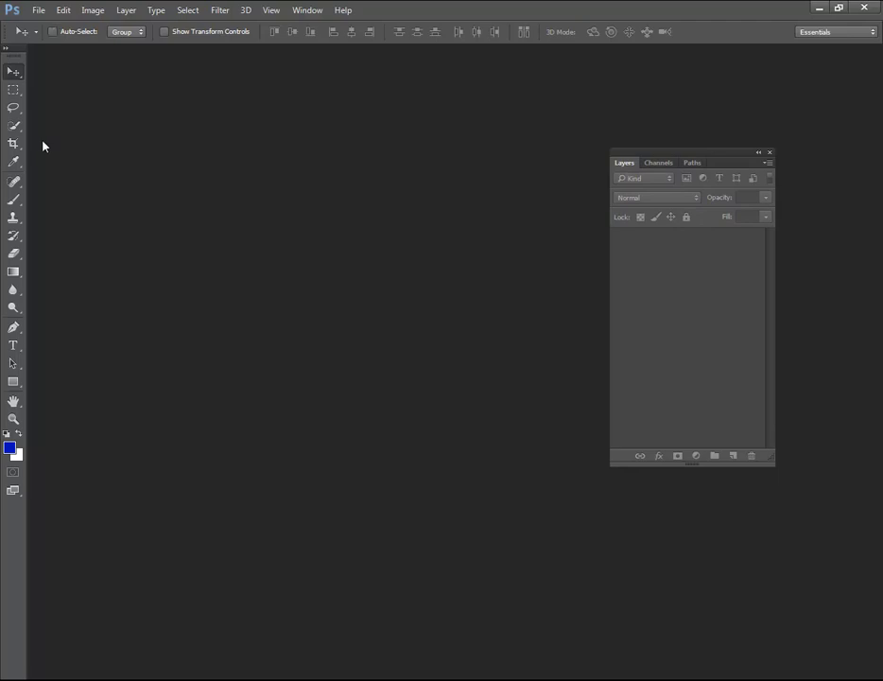
pyautogui.hotkey('ctrl', 'n')
# Create the blank Untitled-1 document, fit it on screen, and nudge the Layers panel up-right.
pyautogui.click(510, 203)
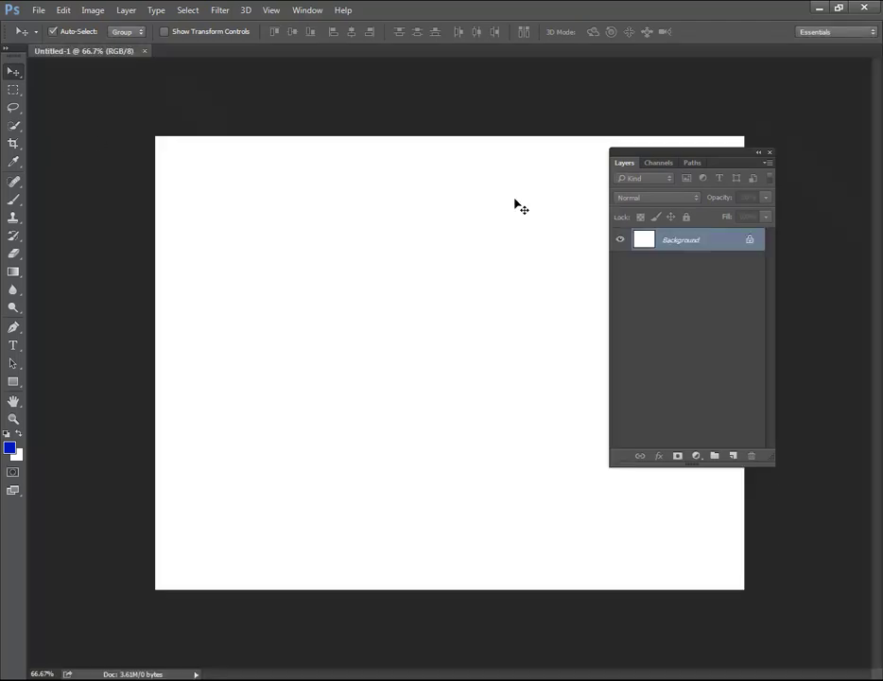
pyautogui.hotkey('ctrl', '0')
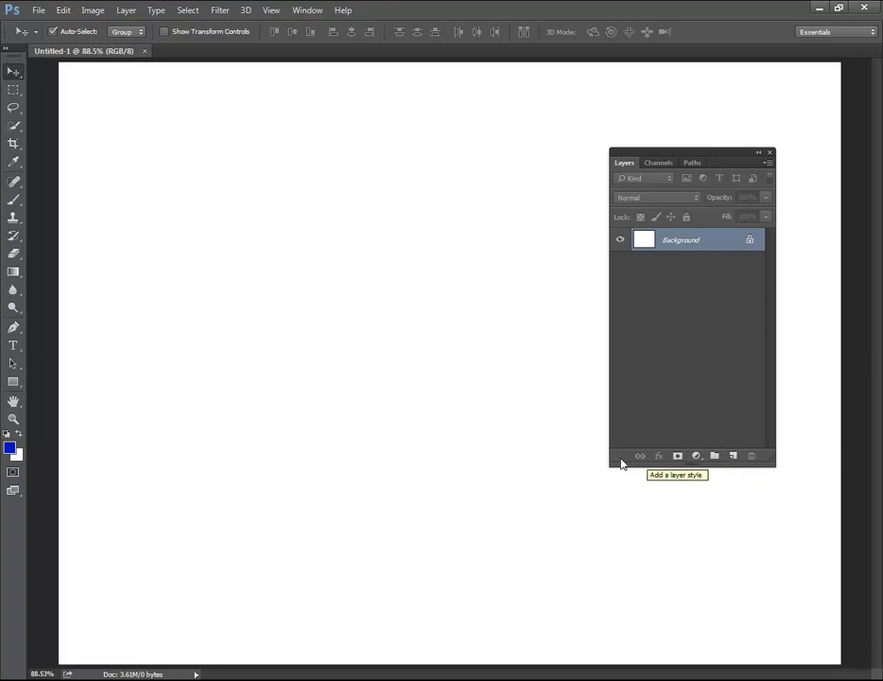
pyautogui.moveTo(690, 157); pyautogui.dragTo(722, 137)
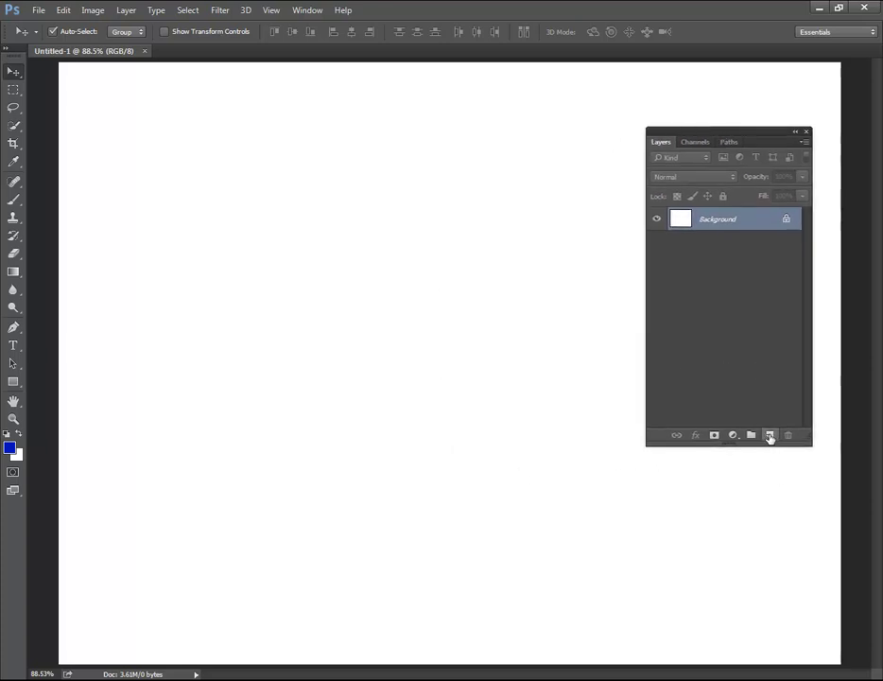
# Add empty Layer 1 above Background, then open and close the fx layer style menu.
pyautogui.click(769, 435)
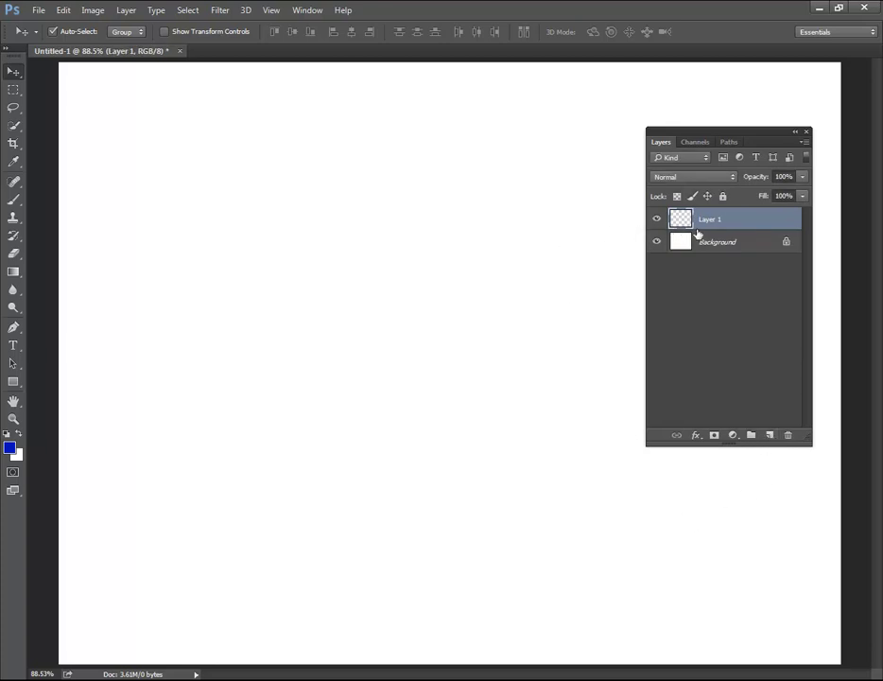
pyautogui.click(697, 436)
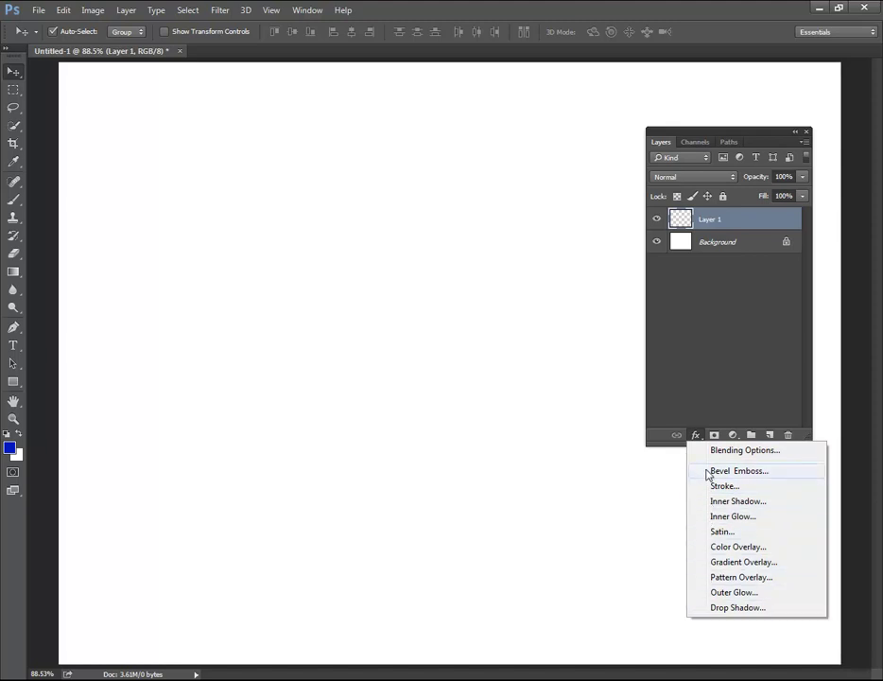
pyautogui.click(651, 478)
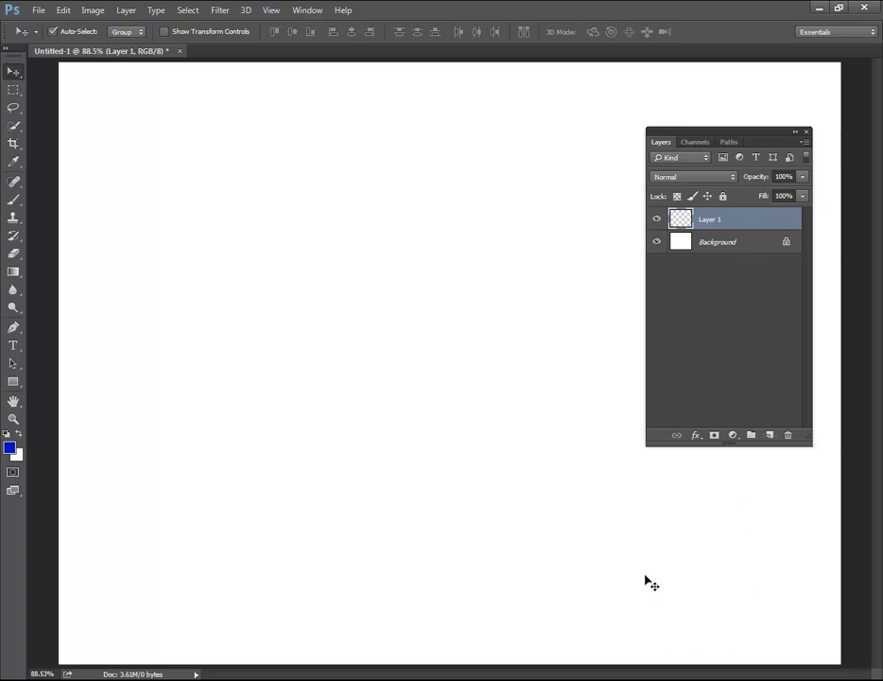
# Create Layer 2 with default settings via Shift+Ctrl+N and select it together with Layer 1.
pyautogui.hotkey('ctrl', 'shift', 'n')
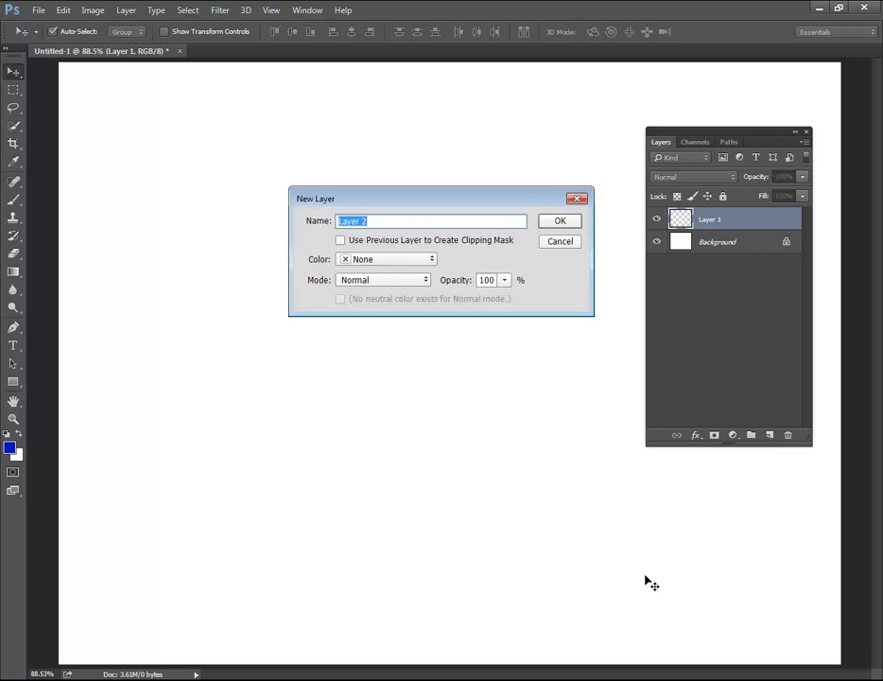
pyautogui.press('Return')
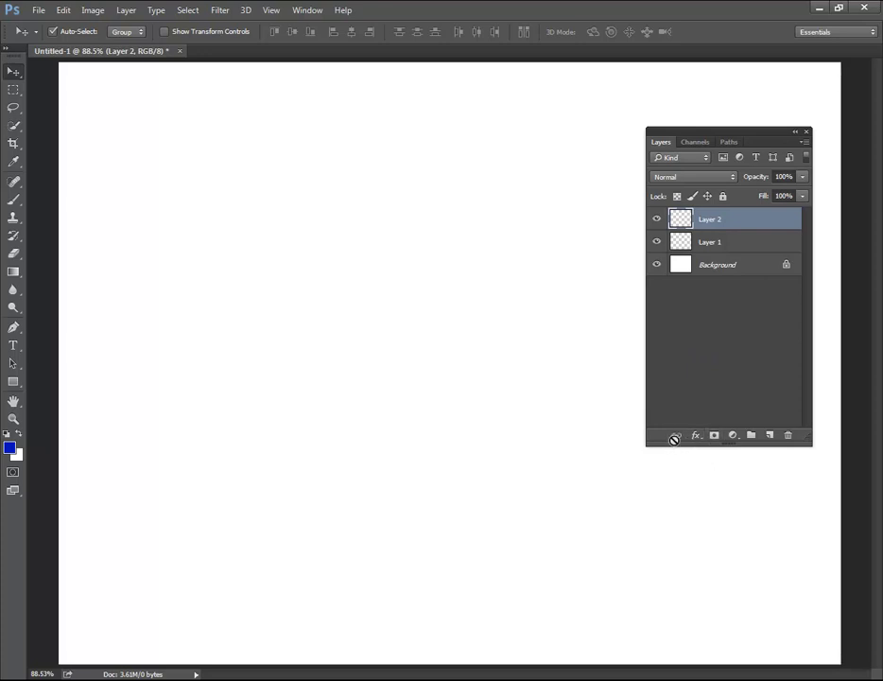
pyautogui.keyDown('shift'); pyautogui.click(745, 243); pyautogui.keyUp('shift')
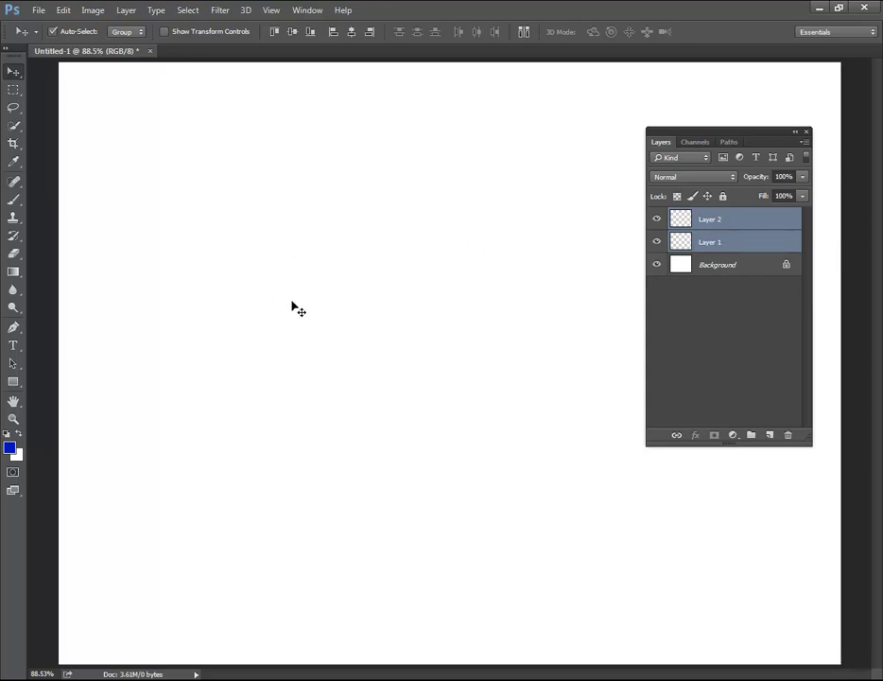
# Multi-select Layer 2 with Layer 1, deselect both, then leave Layer 2 as the only active layer.
pyautogui.click(747, 269)
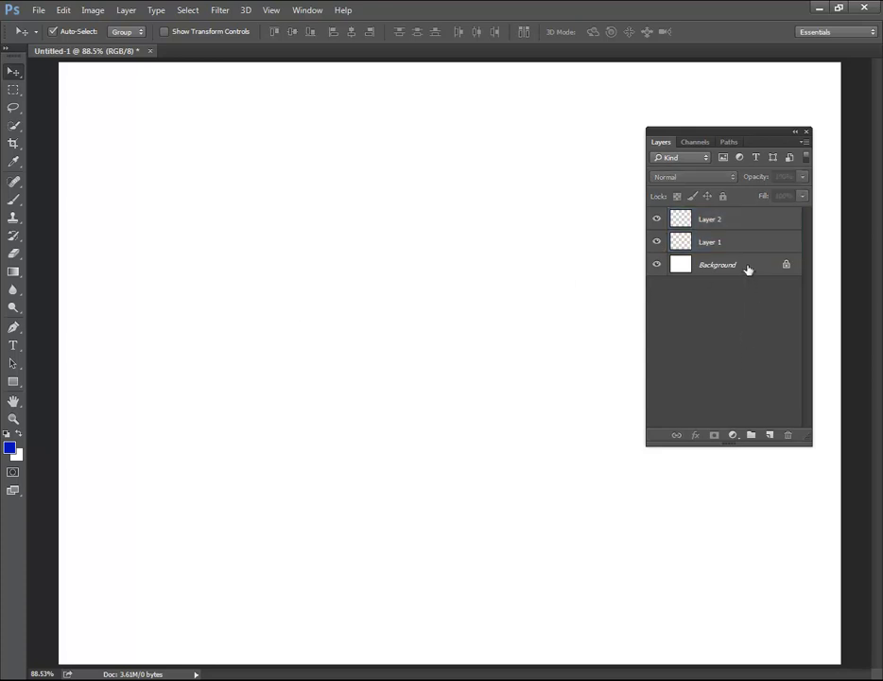
pyautogui.click(752, 217)
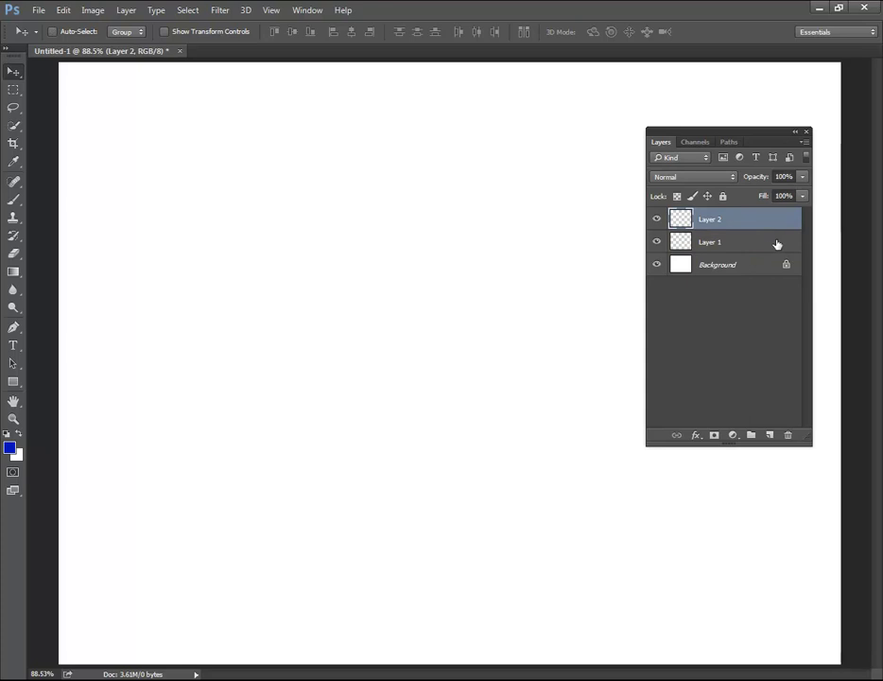
pyautogui.keyDown('shift'); pyautogui.click(747, 241); pyautogui.keyUp('shift')
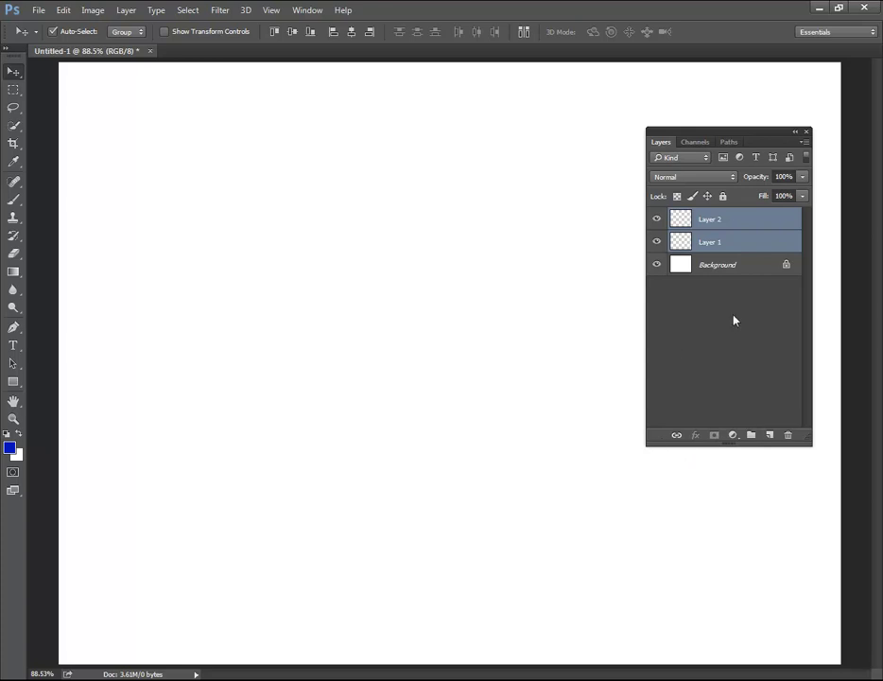
pyautogui.click(699, 304)
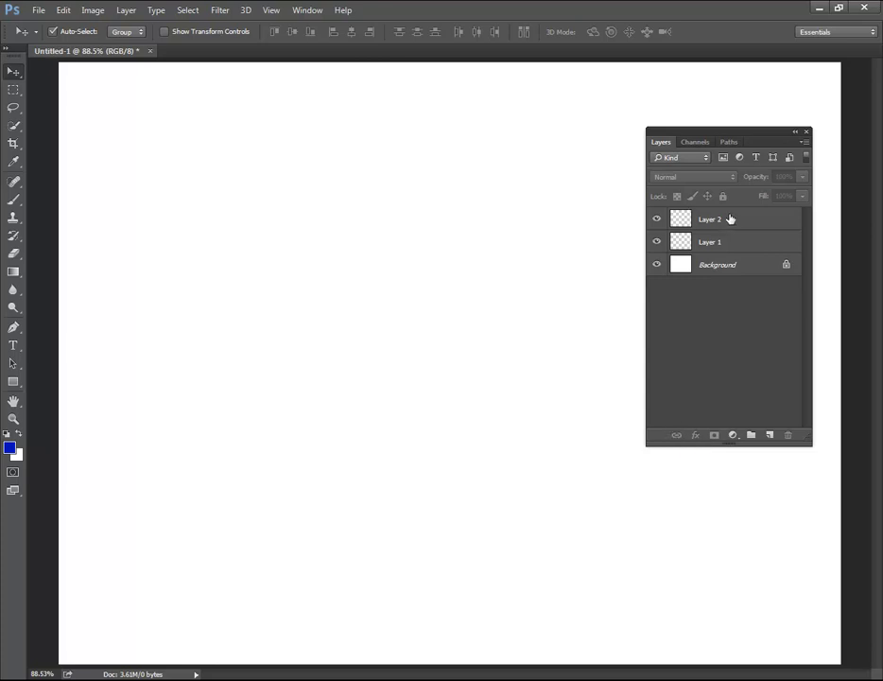
pyautogui.click(725, 243)
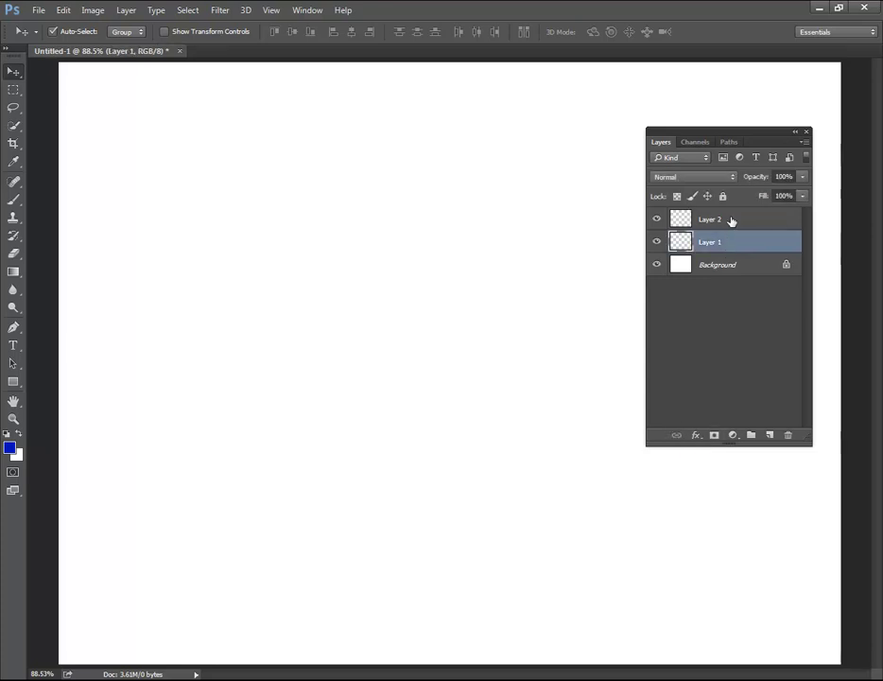
pyautogui.click(728, 219)
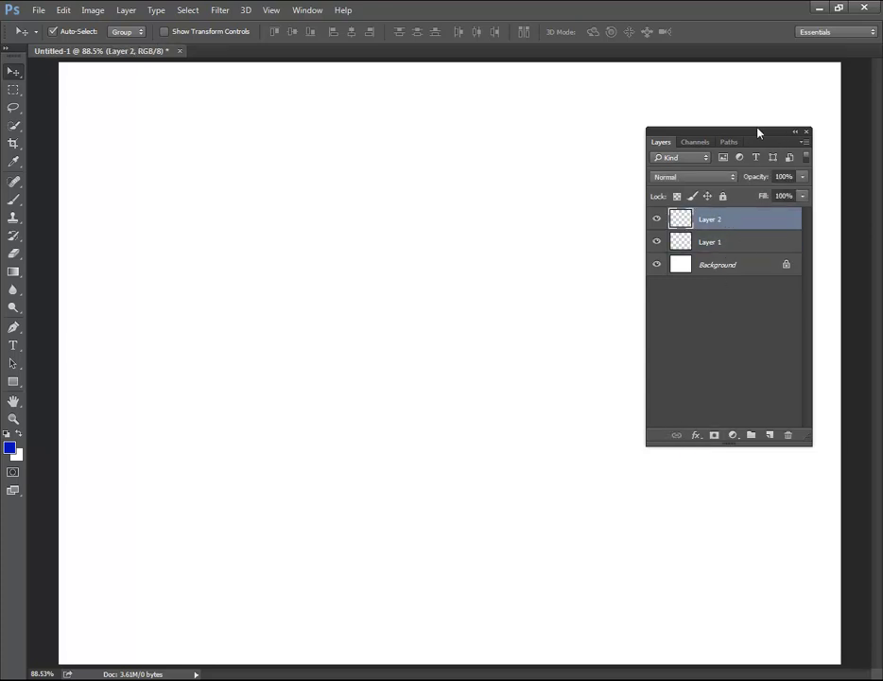
# Nudge the Layers panel lower, select Layer 1, and show its fx layer-style list.
pyautogui.moveTo(757, 131); pyautogui.dragTo(757, 156)
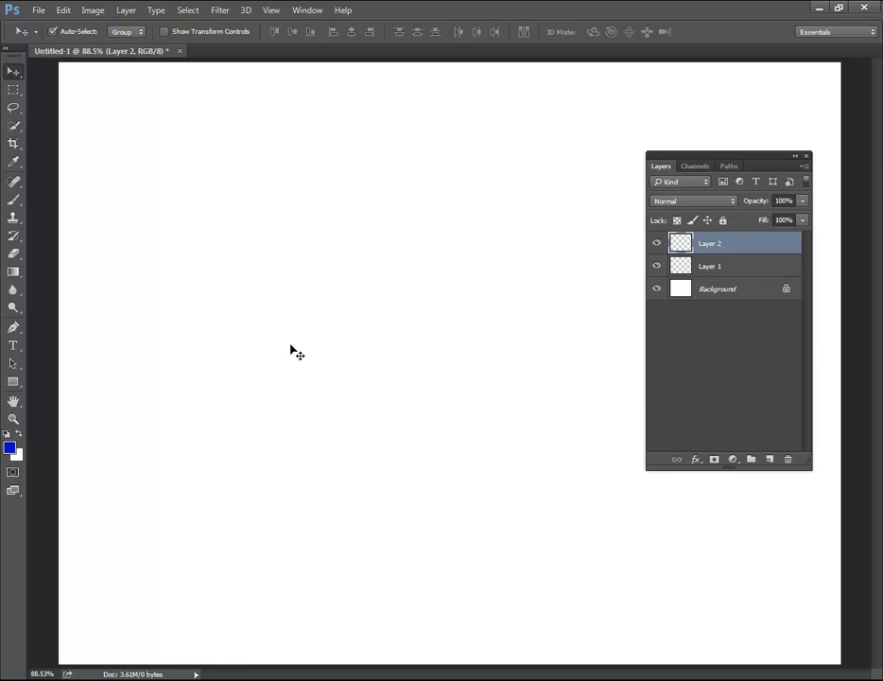
pyautogui.moveTo(740, 156)
pyautogui.mouseDown()
pyautogui.moveTo(739, 169)
pyautogui.moveTo(742, 140)
pyautogui.mouseUp()
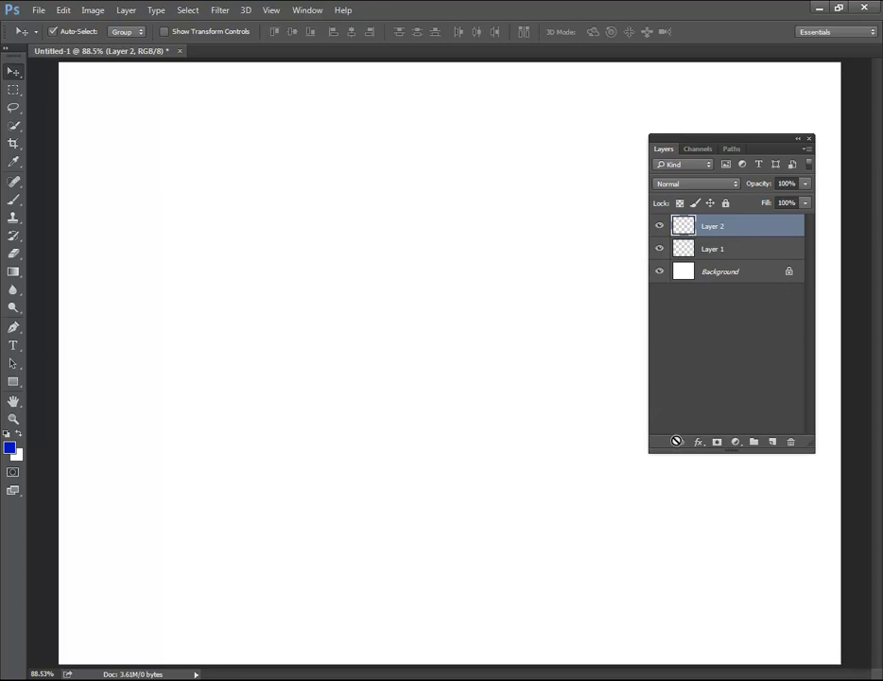
pyautogui.click(718, 248)
pyautogui.click(734, 227)
pyautogui.click(697, 250)
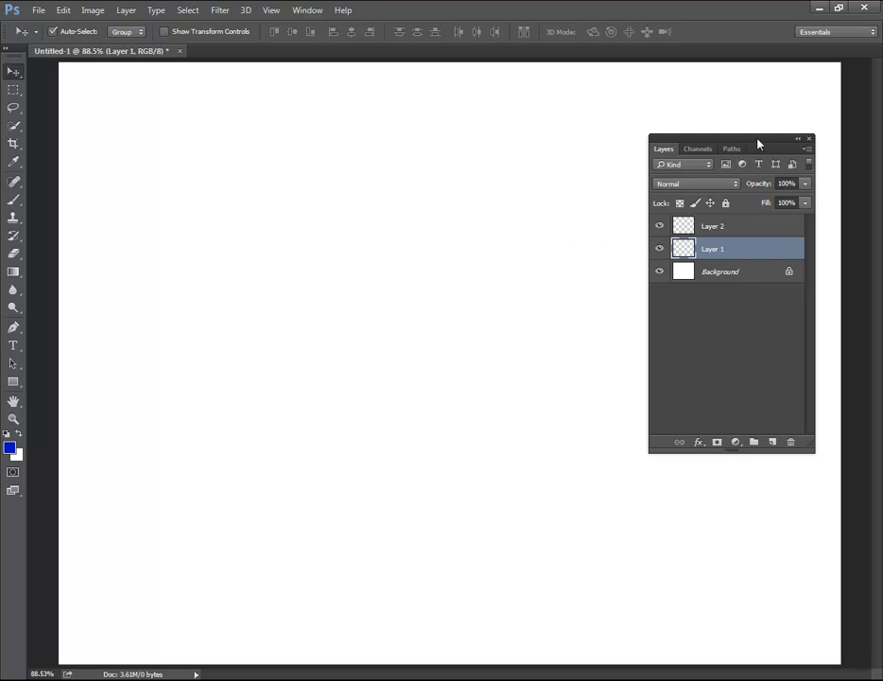
pyautogui.click(698, 443)
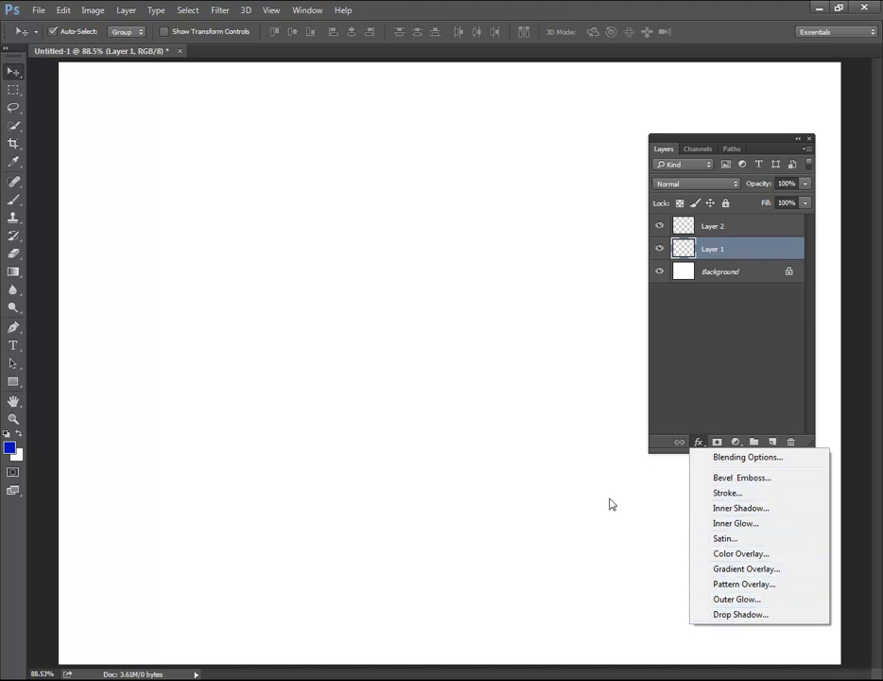
# Dismiss the fx layer-style menu by clicking on the canvas.
pyautogui.click(603, 469)
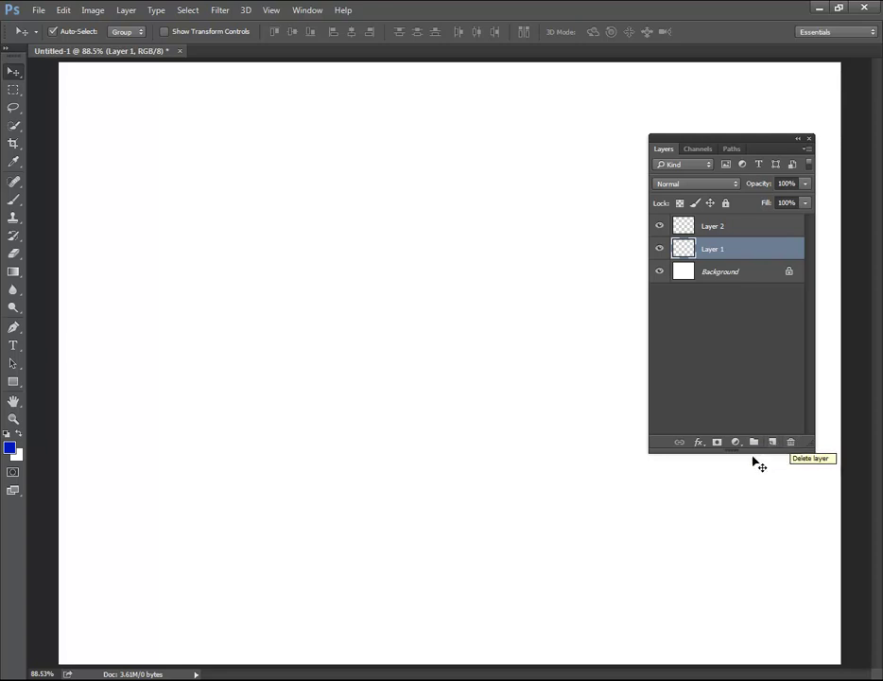
# Collapse the Layers panel to icons, close it, and reopen it via Window > Layers.
pyautogui.doubleClick(747, 139)
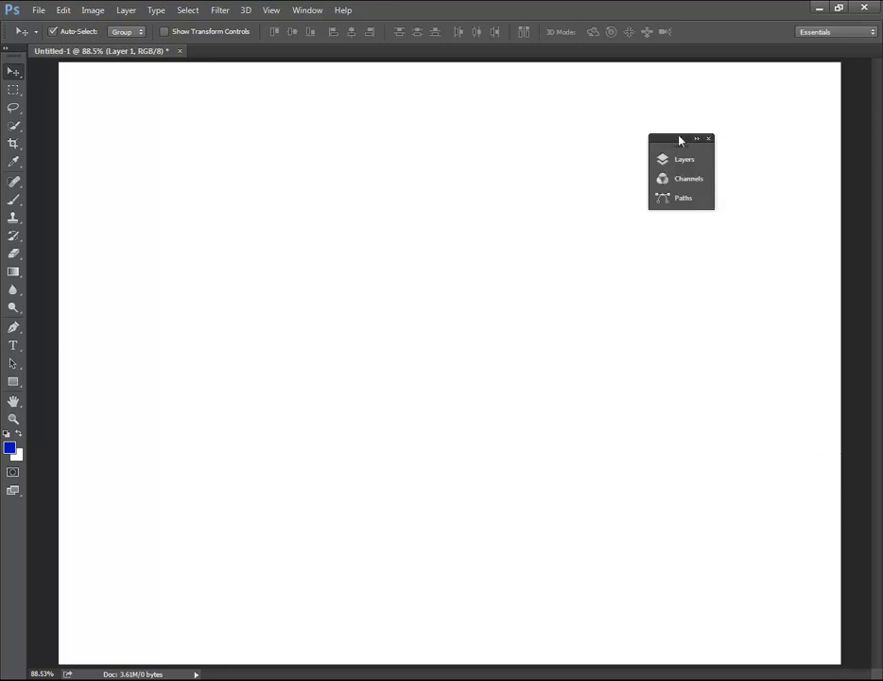
pyautogui.click(680, 158)
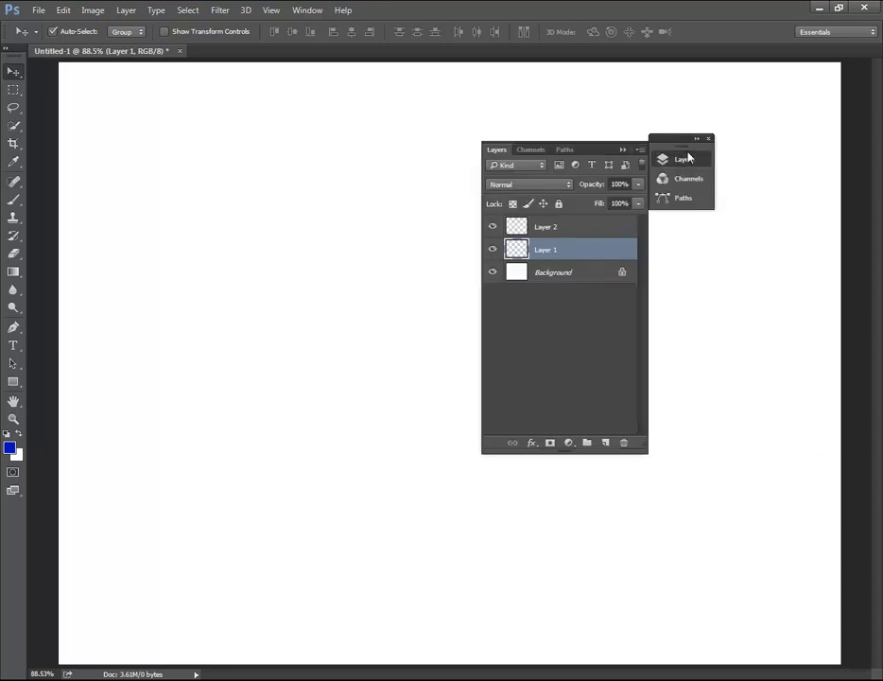
pyautogui.click(708, 139)
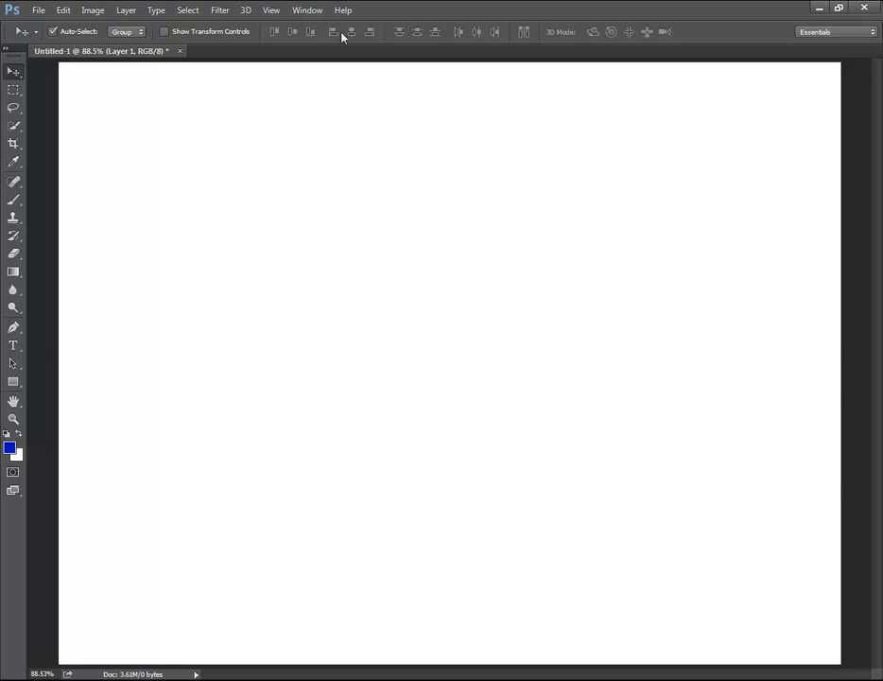
pyautogui.click(308, 11)
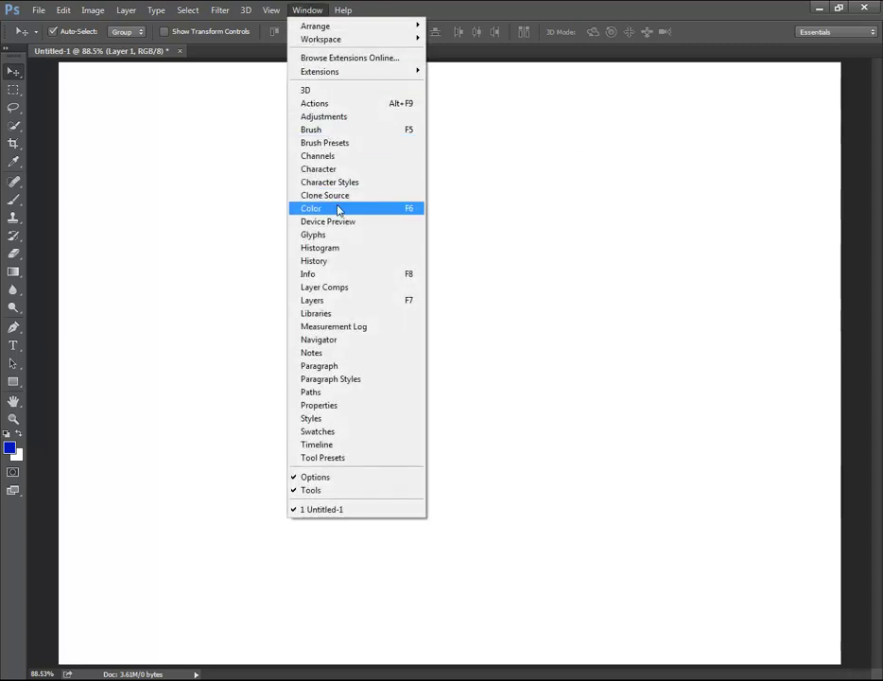
pyautogui.click(331, 299)
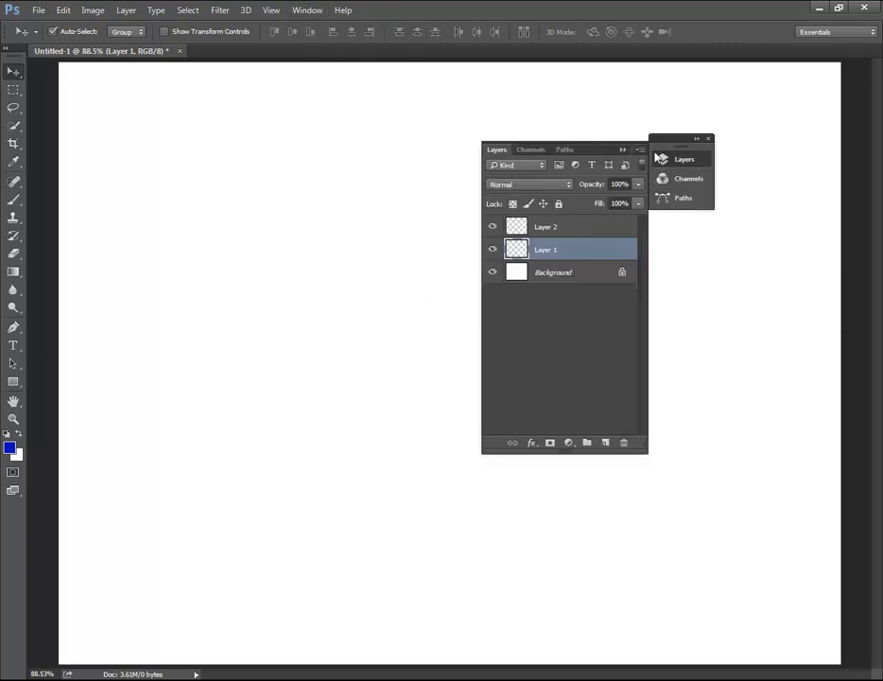
# Expand the Layers panel fully and float it near the canvas centre.
pyautogui.click(622, 150)
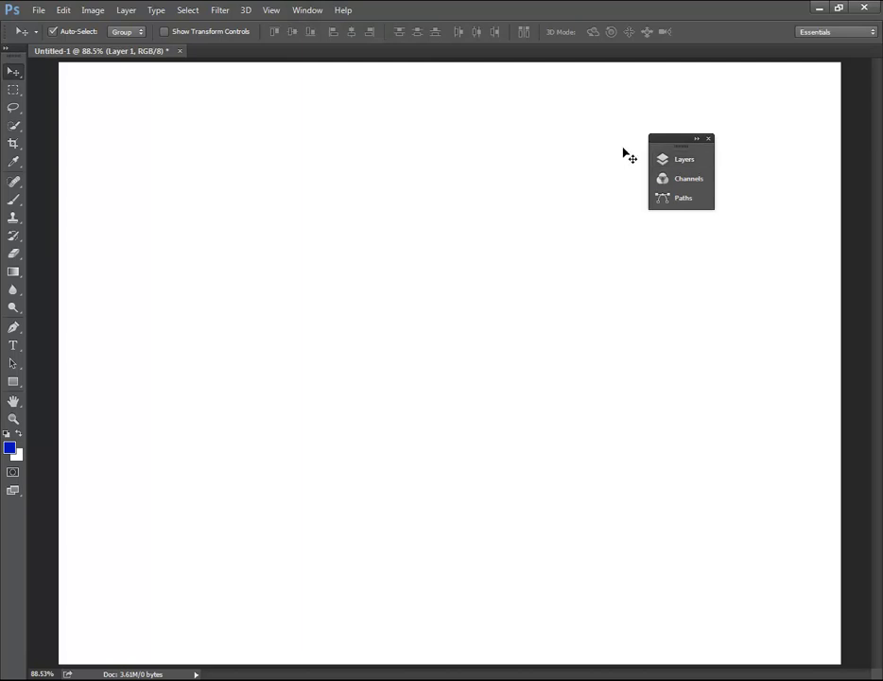
pyautogui.click(698, 139)
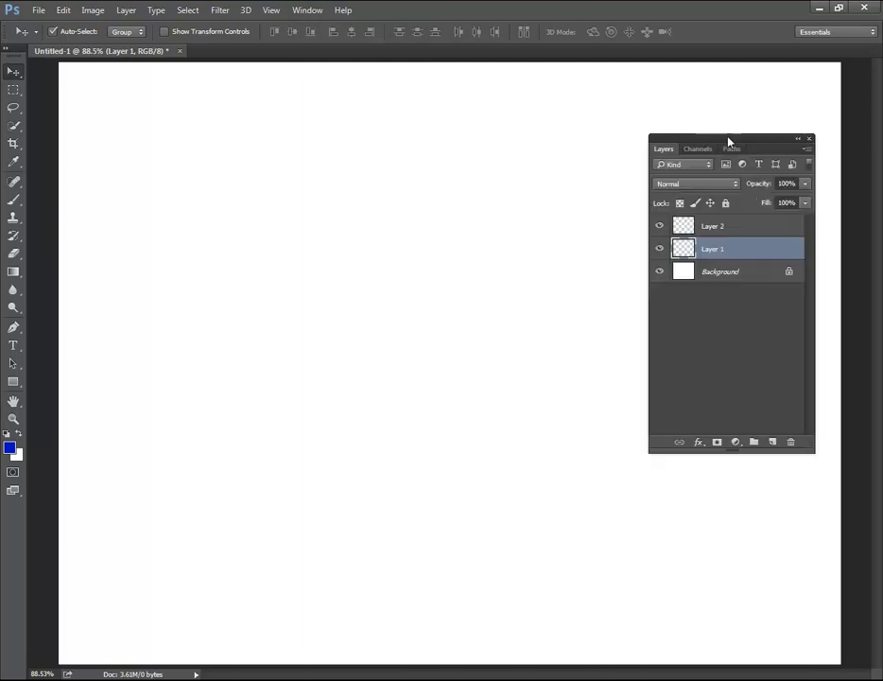
pyautogui.moveTo(728, 142); pyautogui.dragTo(469, 219)
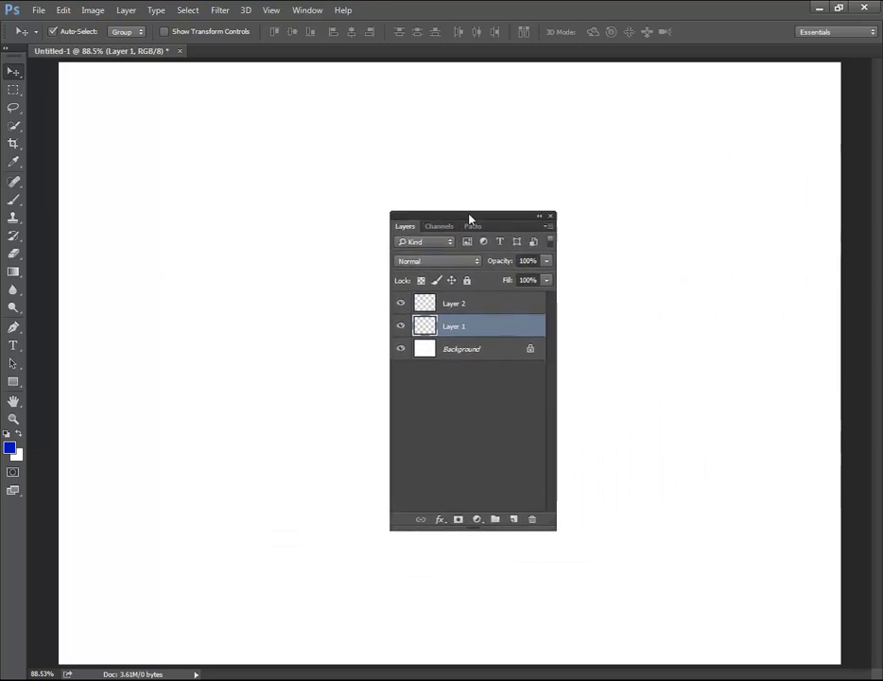
pyautogui.moveTo(470, 219); pyautogui.dragTo(413, 176)
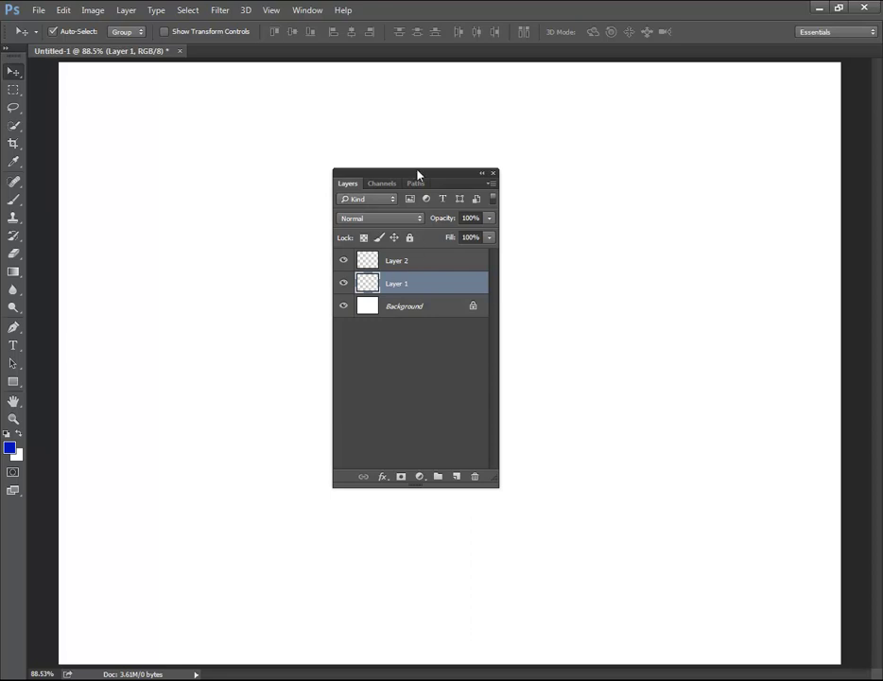
# Move the Layers panel back to the right side and view its flyout options menu.
pyautogui.moveTo(413, 174)
pyautogui.mouseDown()
pyautogui.moveTo(519, 201)
pyautogui.moveTo(641, 168)
pyautogui.mouseUp()
pyautogui.click(516, 177)
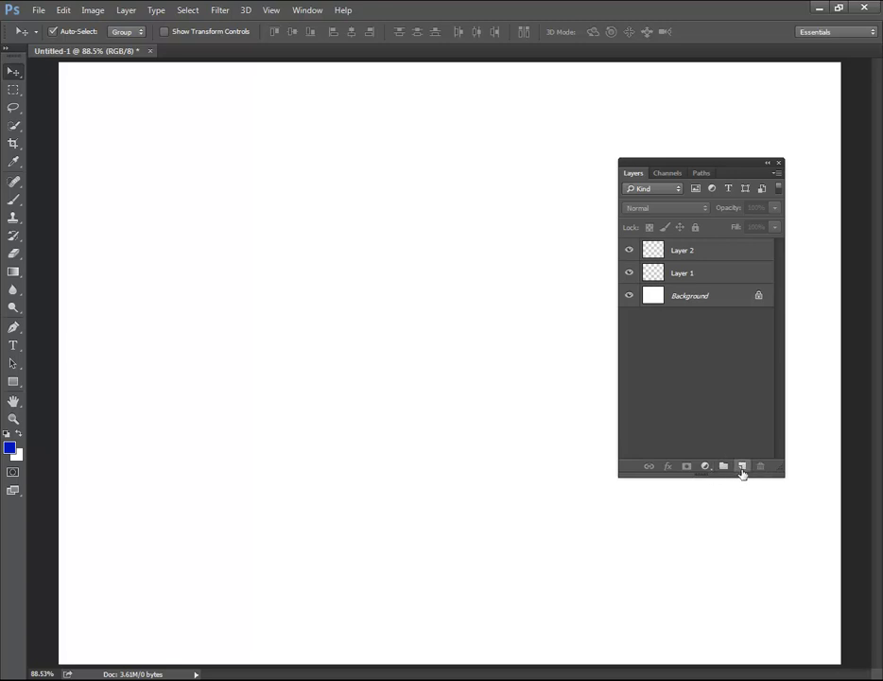
pyautogui.click(775, 175)
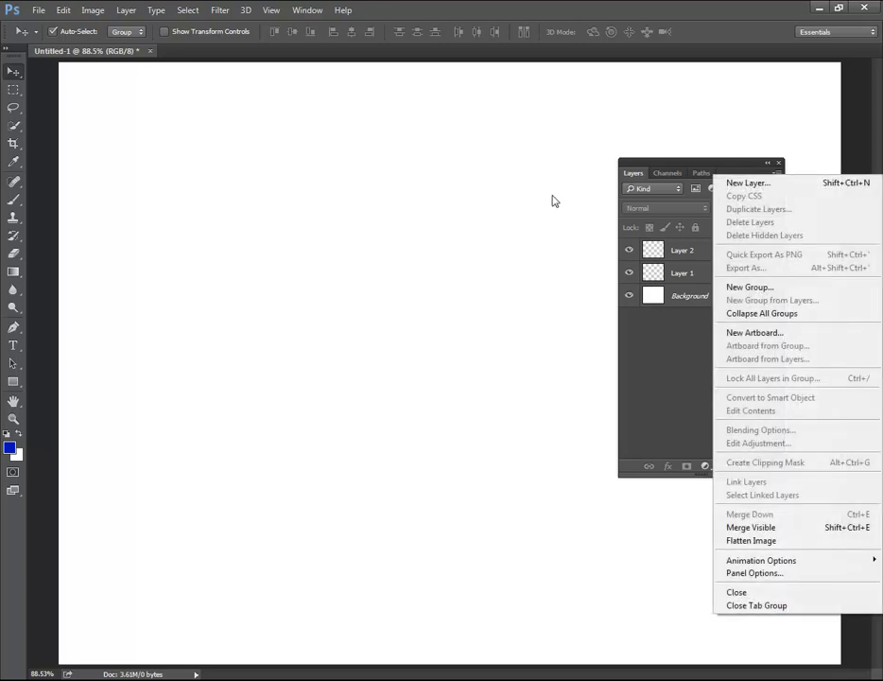
pyautogui.click(520, 238)
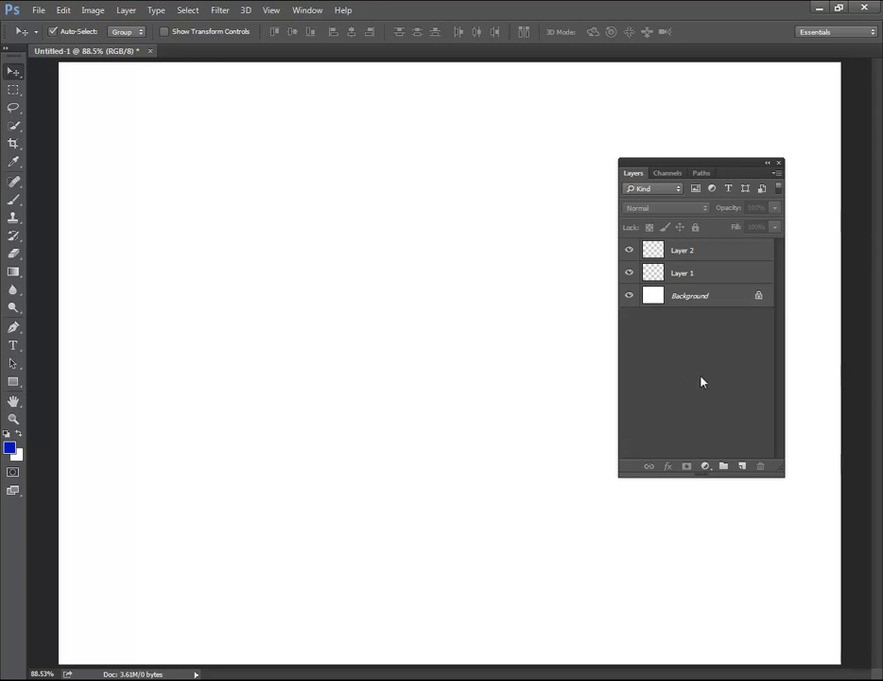
# Select Layer 1 then Layer 2, and dock the Layers panel in the top-right corner.
pyautogui.click(713, 274)
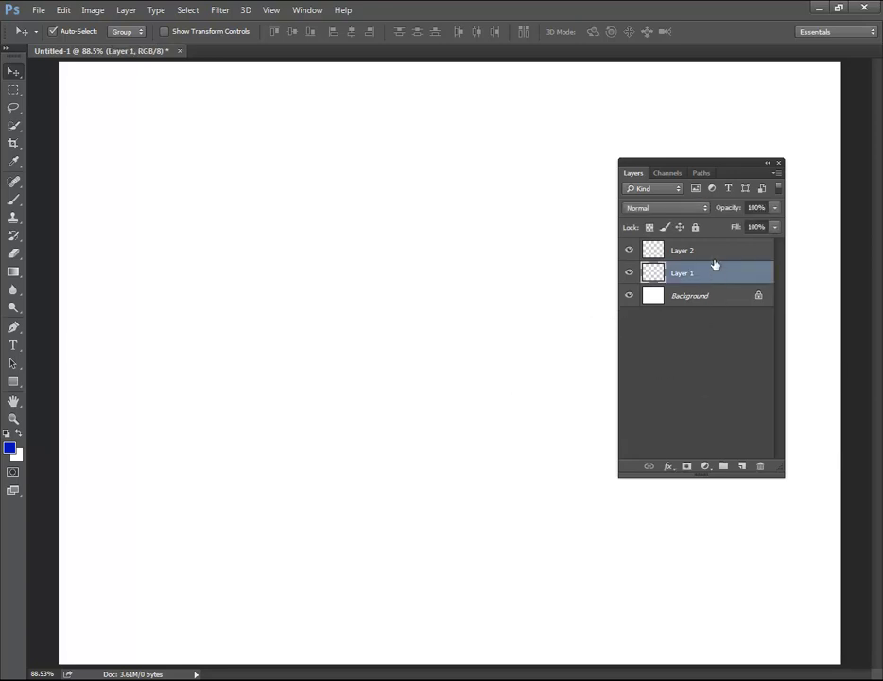
pyautogui.click(716, 251)
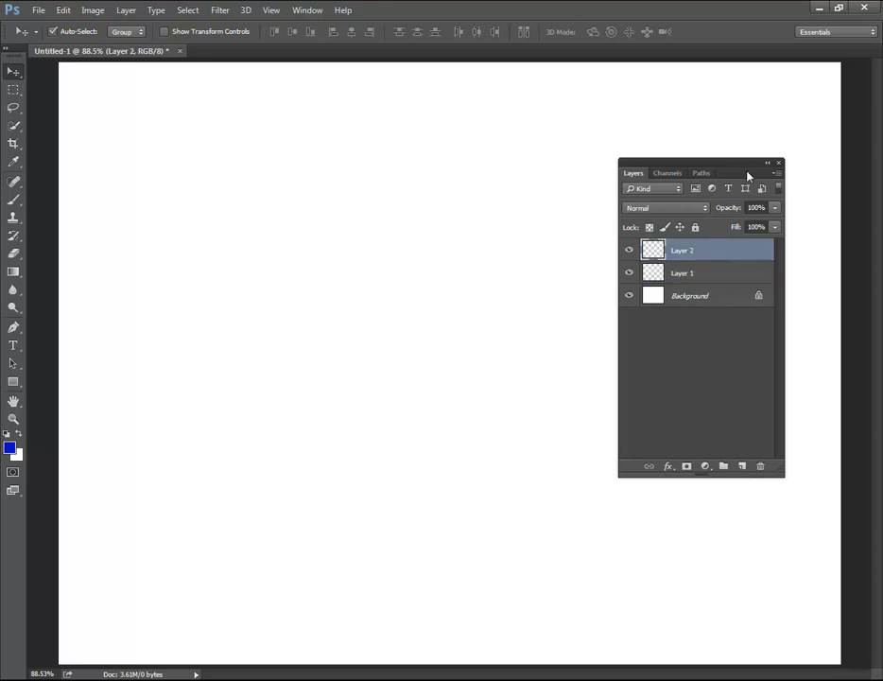
pyautogui.moveTo(730, 168); pyautogui.dragTo(771, 134)
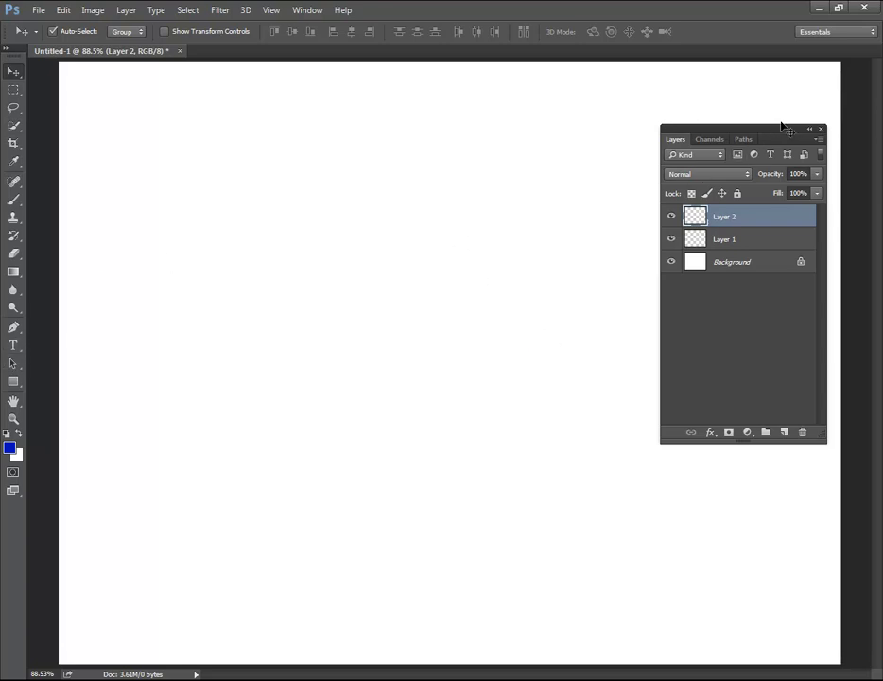
pyautogui.moveTo(778, 130)
pyautogui.mouseDown()
pyautogui.moveTo(699, 123)
pyautogui.moveTo(755, 103)
pyautogui.mouseUp()
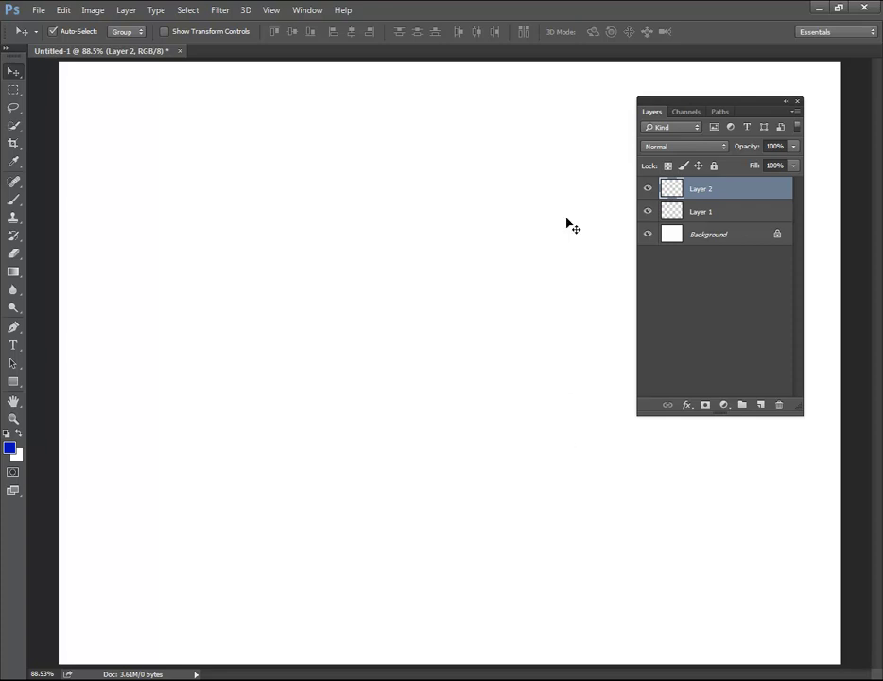
pyautogui.moveTo(745, 106)
pyautogui.mouseDown()
pyautogui.moveTo(754, 118)
pyautogui.moveTo(741, 130)
pyautogui.mouseUp()
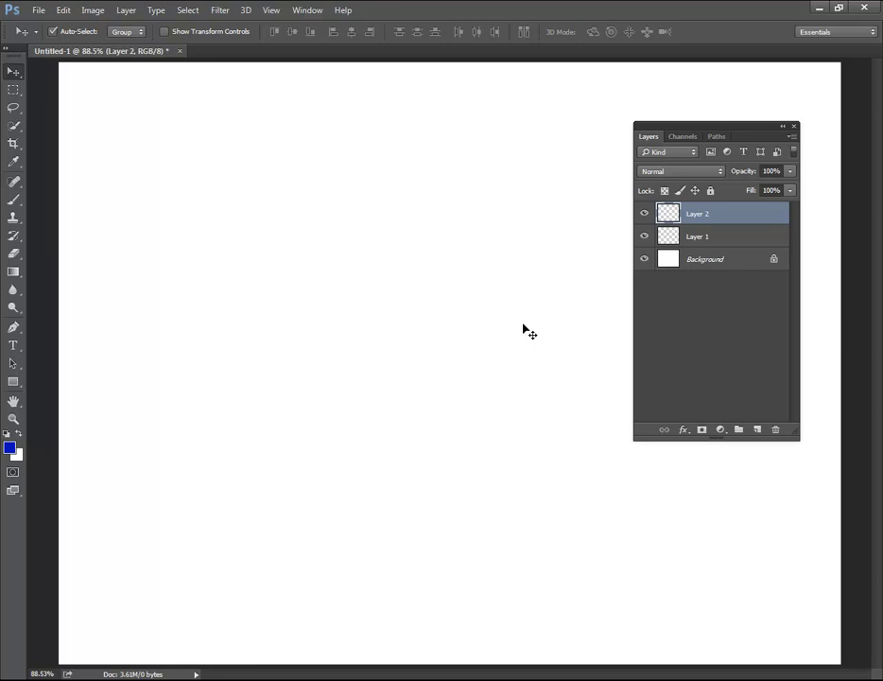
pyautogui.moveTo(758, 130); pyautogui.dragTo(797, 75)
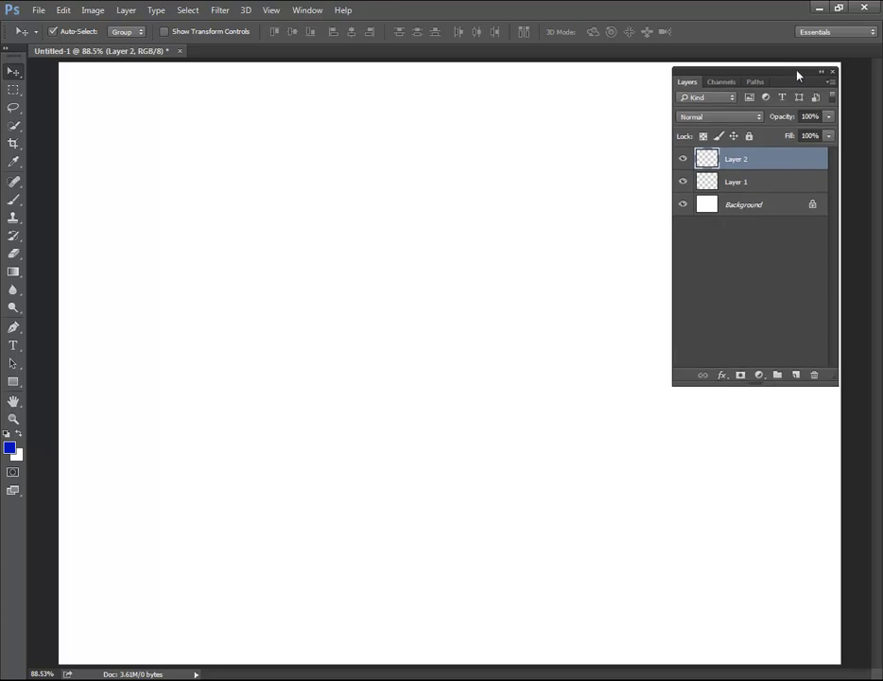